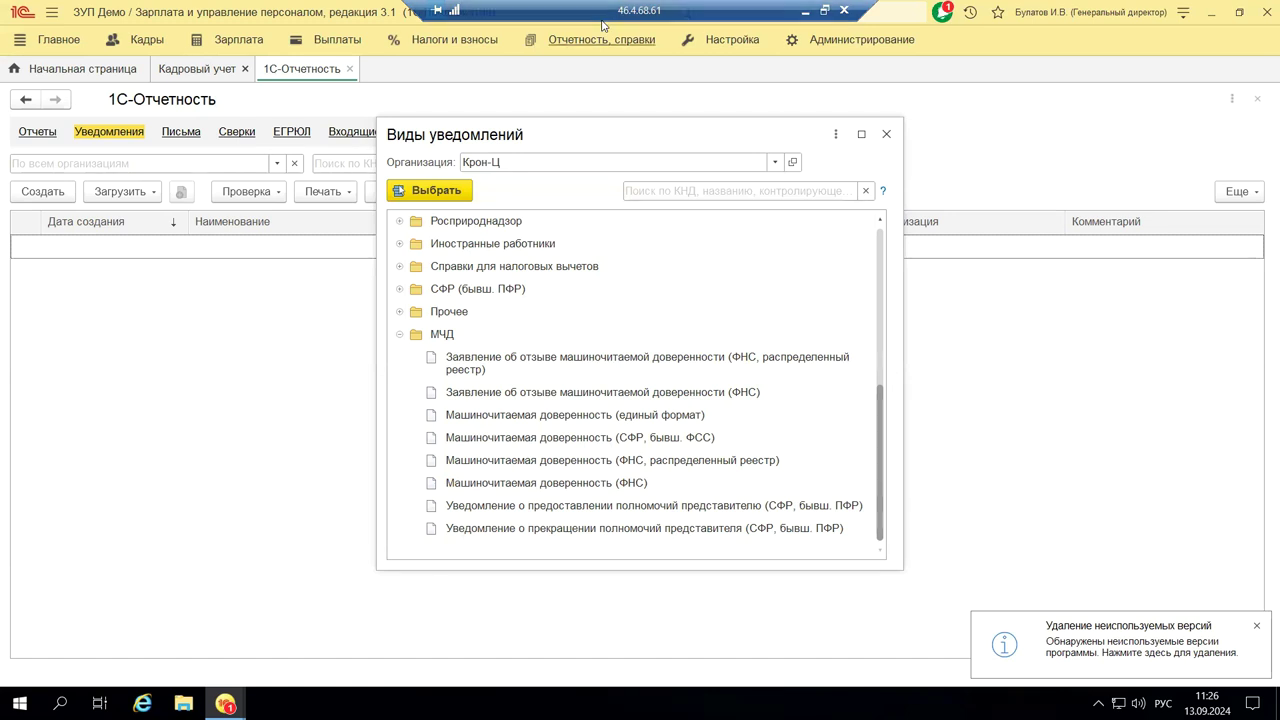
Step: Reopen 1С-Отчетность, dismiss the Internet support request and reposition the window of notification types
{"action": "mouse_move", "coordinate": [603, 25]}
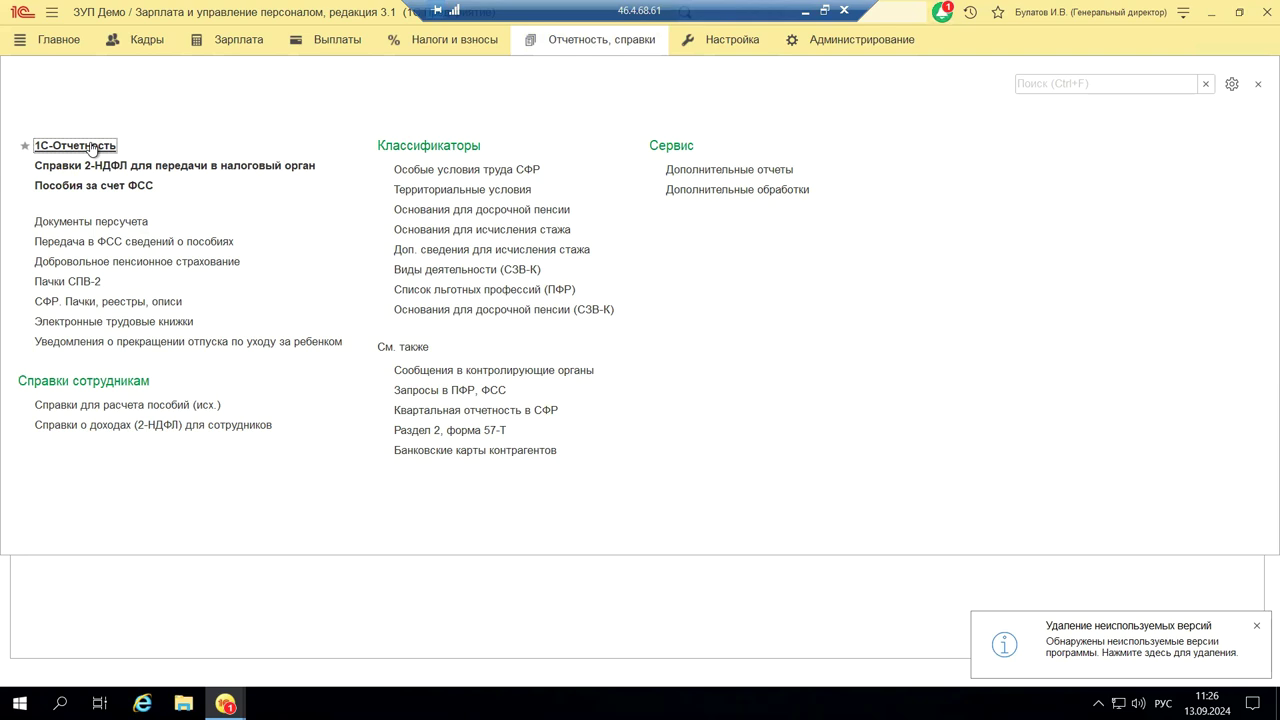
{"action": "left_click", "coordinate": [91, 147]}
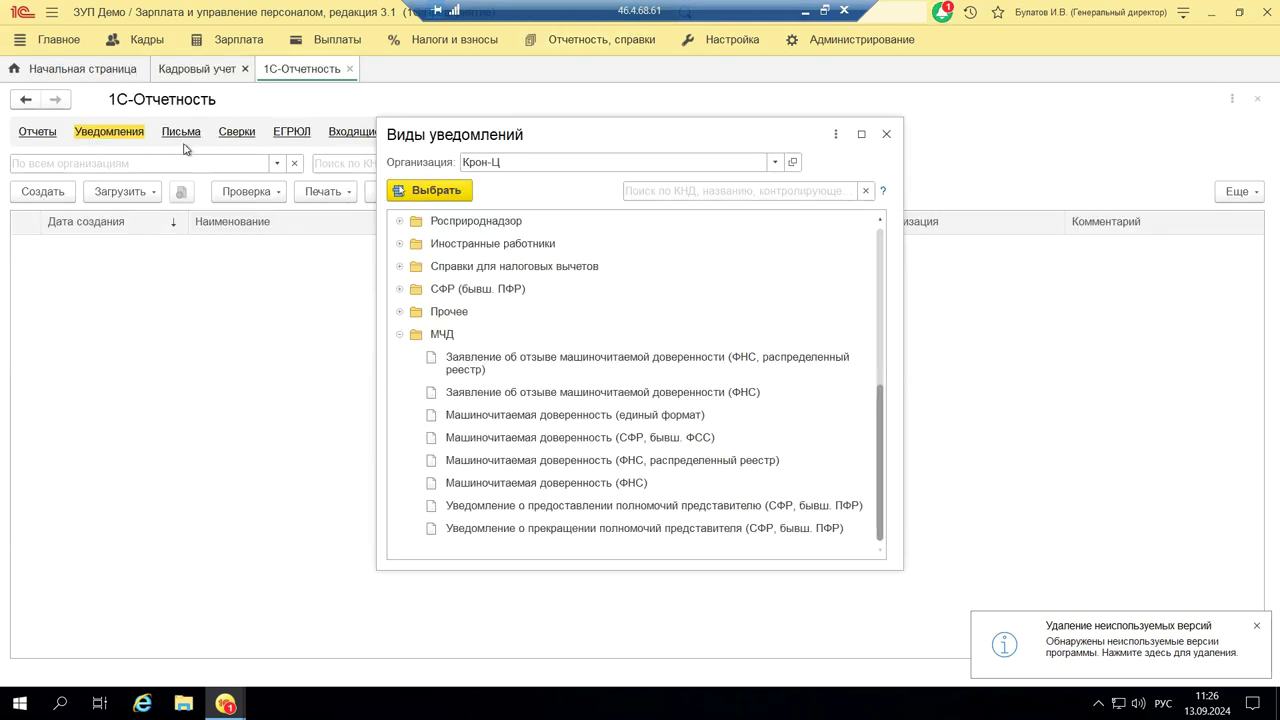
{"action": "left_click_drag", "start_coordinate": [755, 156], "coordinate": [919, 263]}
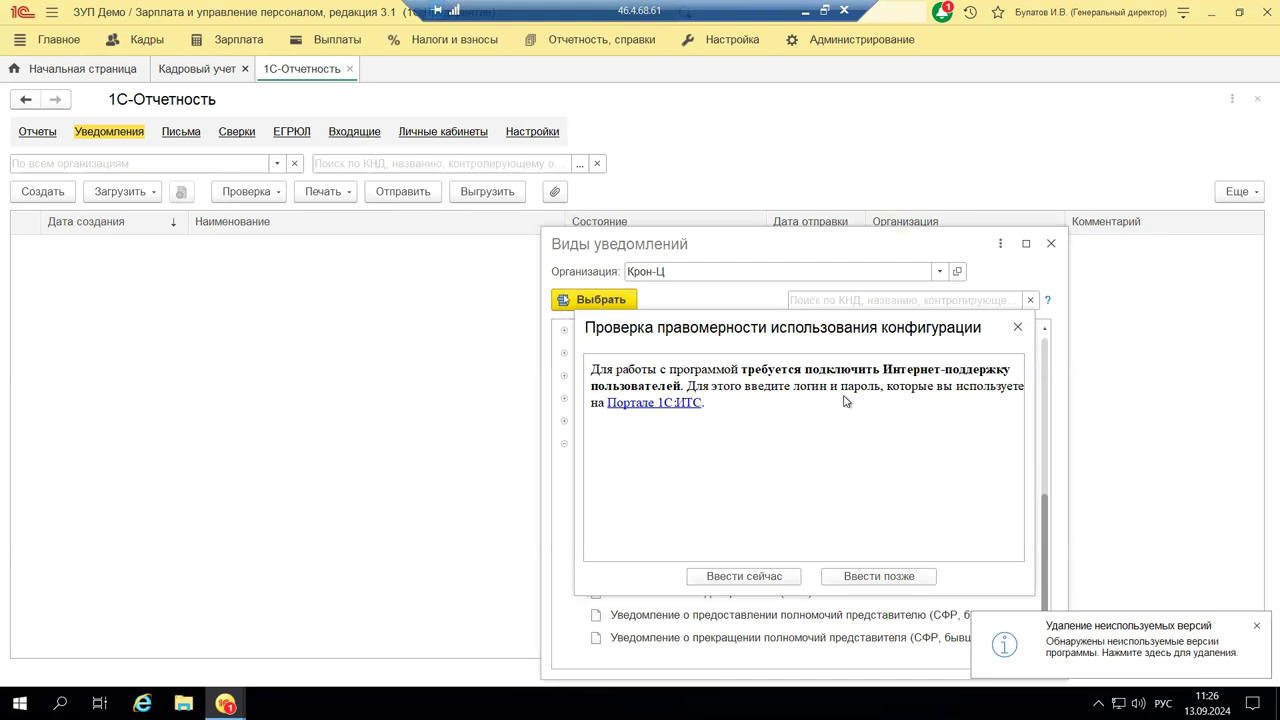
{"action": "left_click", "coordinate": [1019, 330]}
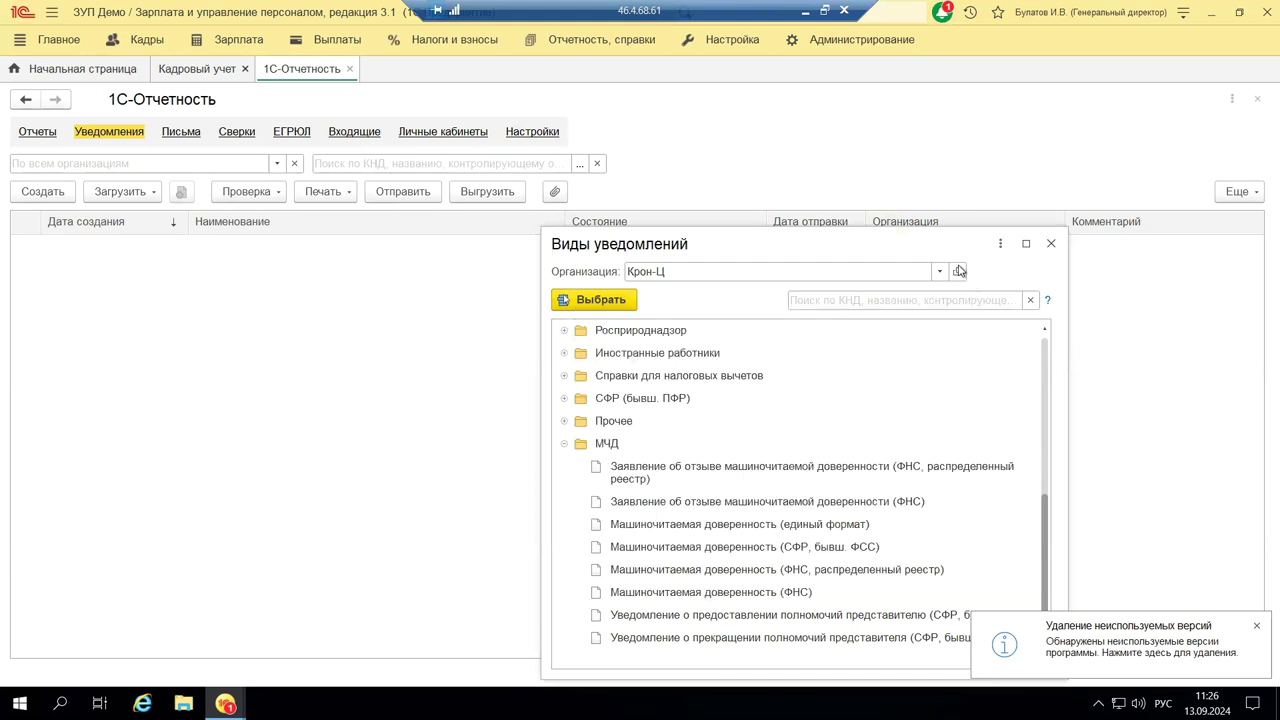
{"action": "left_click_drag", "start_coordinate": [896, 245], "coordinate": [795, 116]}
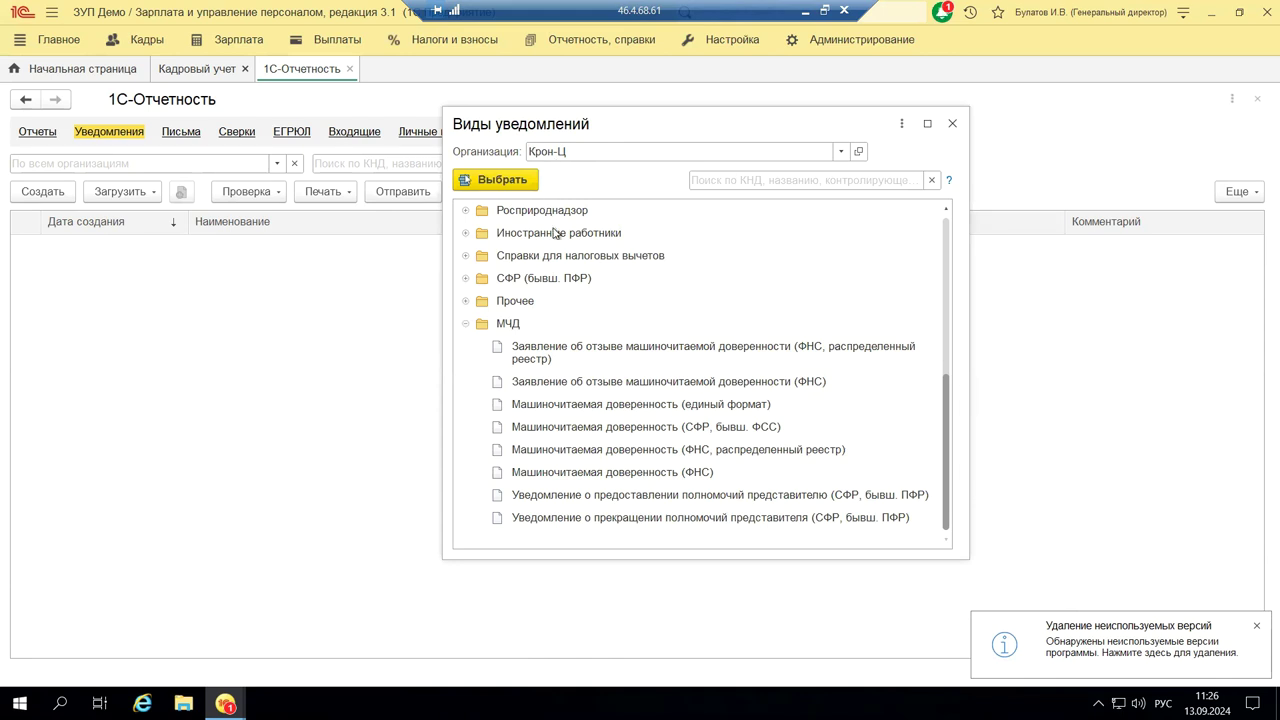
Step: Create a new "Машиночитаемая доверенность (ФНС)" for Крон-Ц from the МЧД group of notification types
{"action": "scroll", "coordinate": [535, 262], "scroll_direction": "up", "scroll_amount": 5}
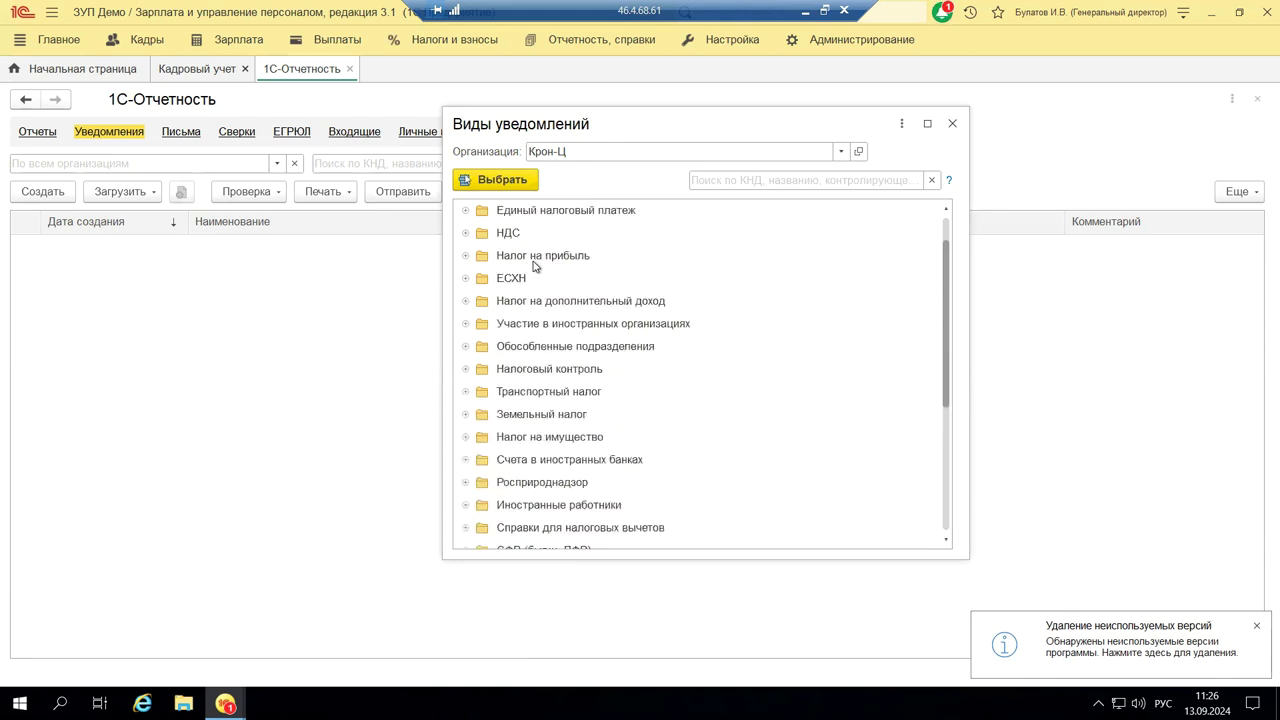
{"action": "scroll", "coordinate": [535, 265], "scroll_direction": "up", "scroll_amount": 1}
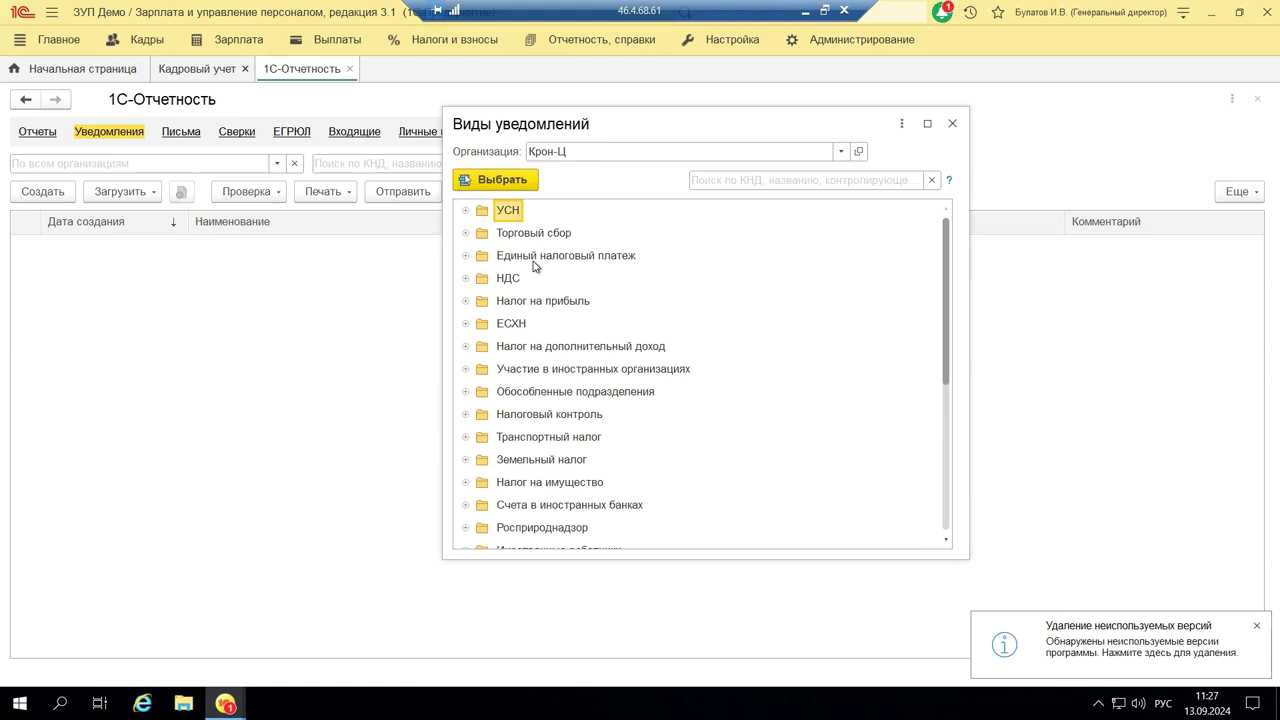
{"action": "scroll", "coordinate": [535, 265], "scroll_direction": "down", "scroll_amount": 5}
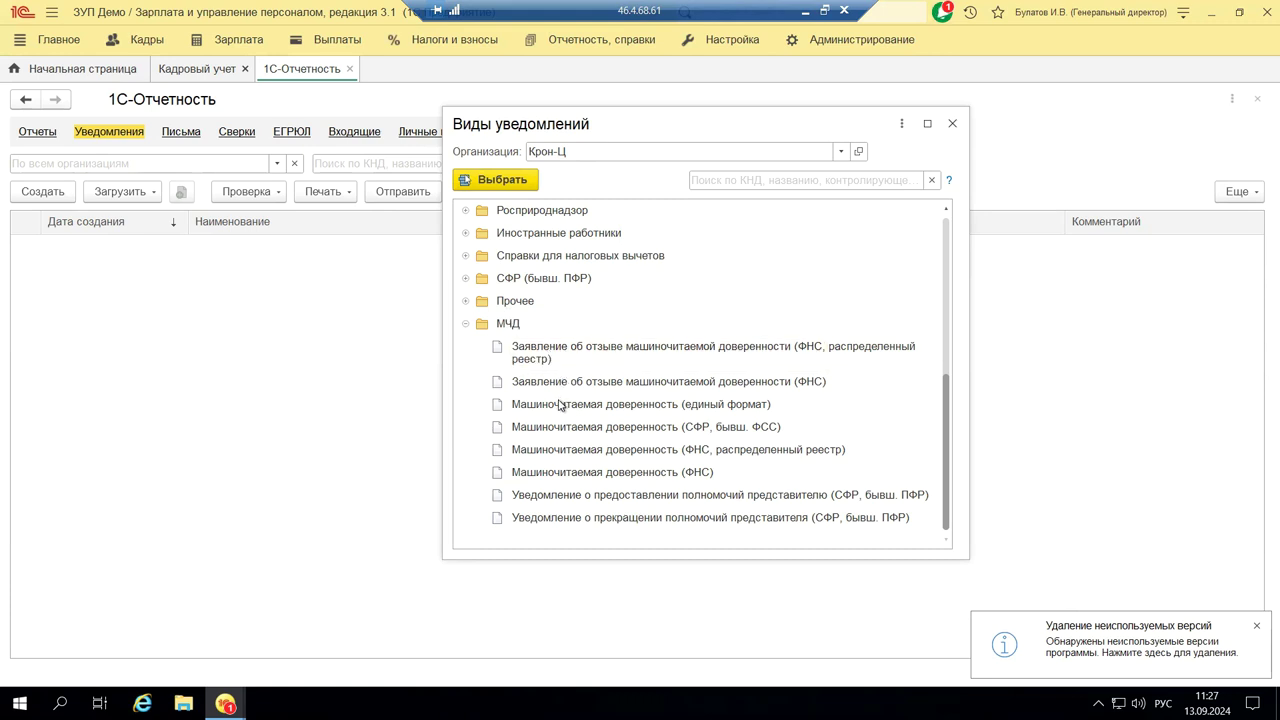
{"action": "left_click", "coordinate": [539, 476]}
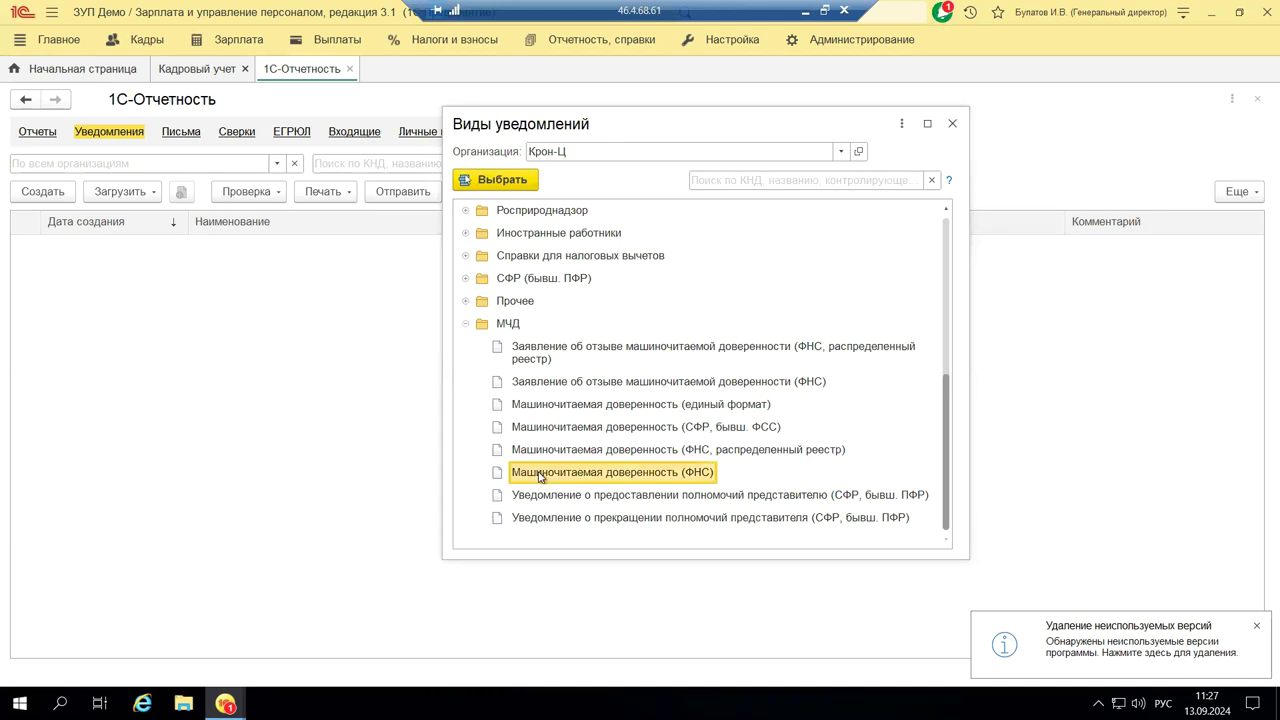
{"action": "left_click", "coordinate": [502, 178]}
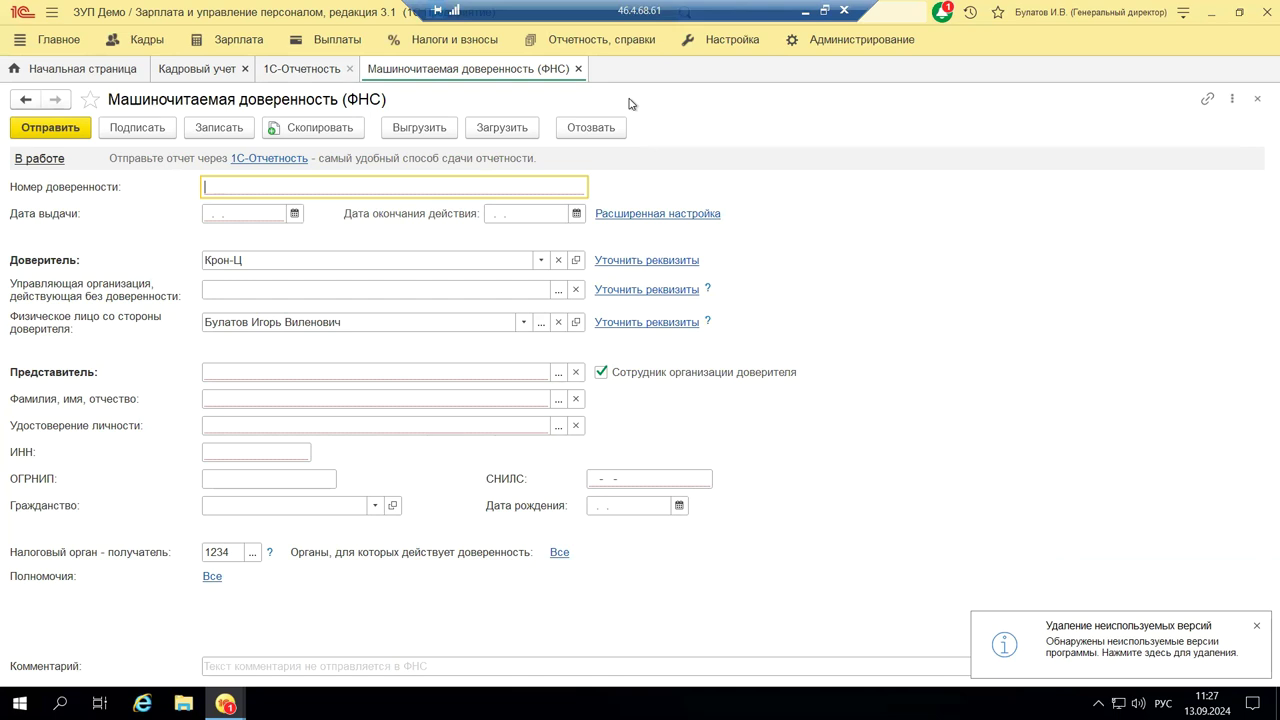
Step: Set the power of attorney number to 1 and try the expiry option "Отсутствует конкретная дата окончания" without saving it
{"action": "type", "text": "1"}
{"action": "key", "text": "Tab"}
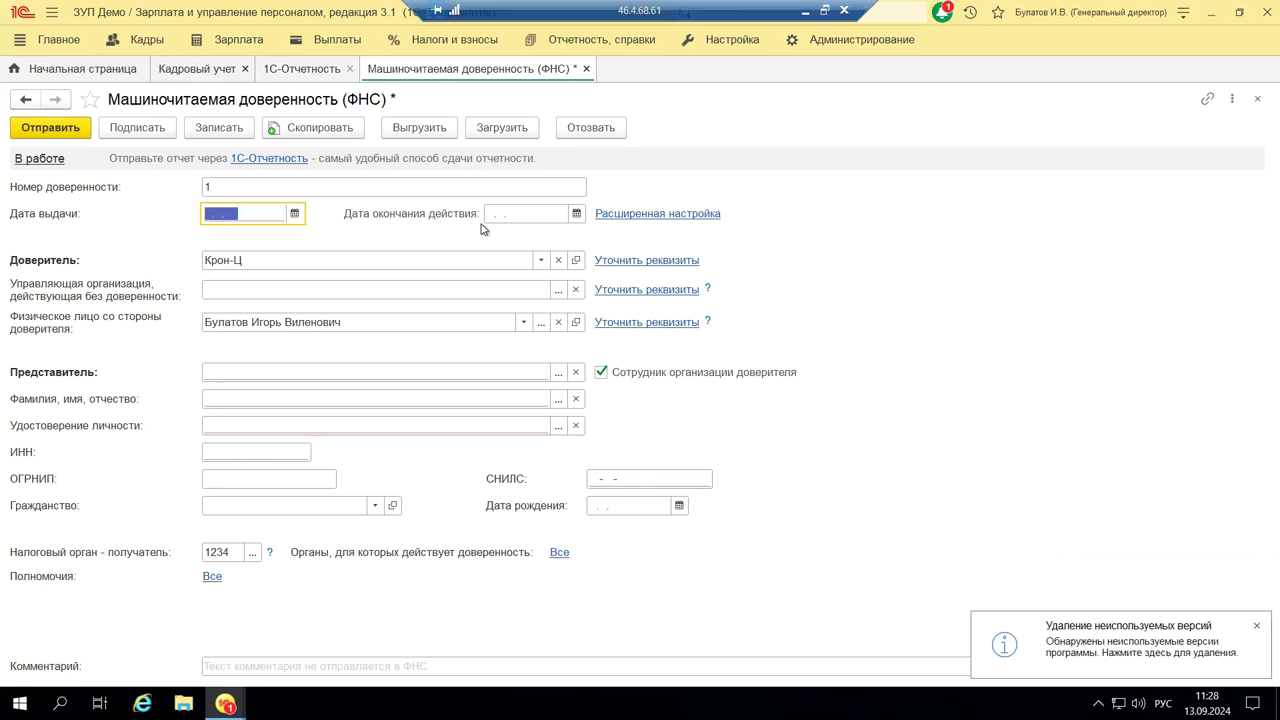
{"action": "left_click", "coordinate": [625, 216]}
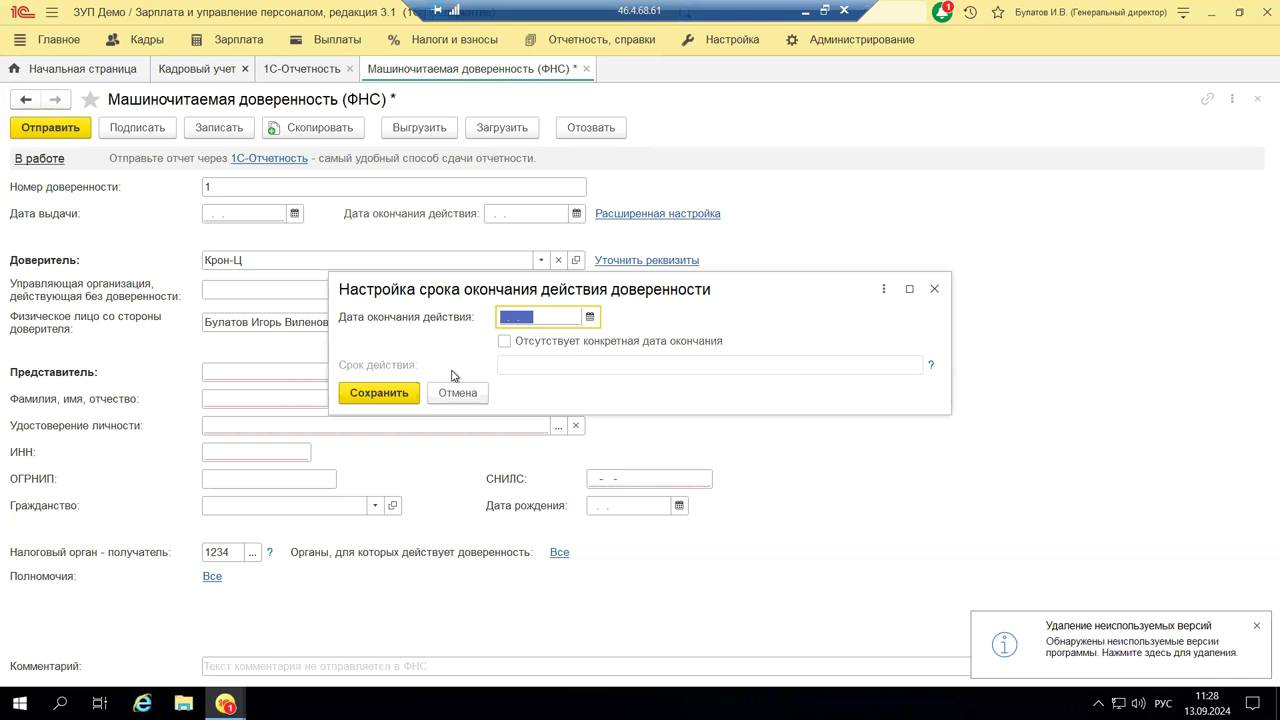
{"action": "left_click", "coordinate": [504, 341]}
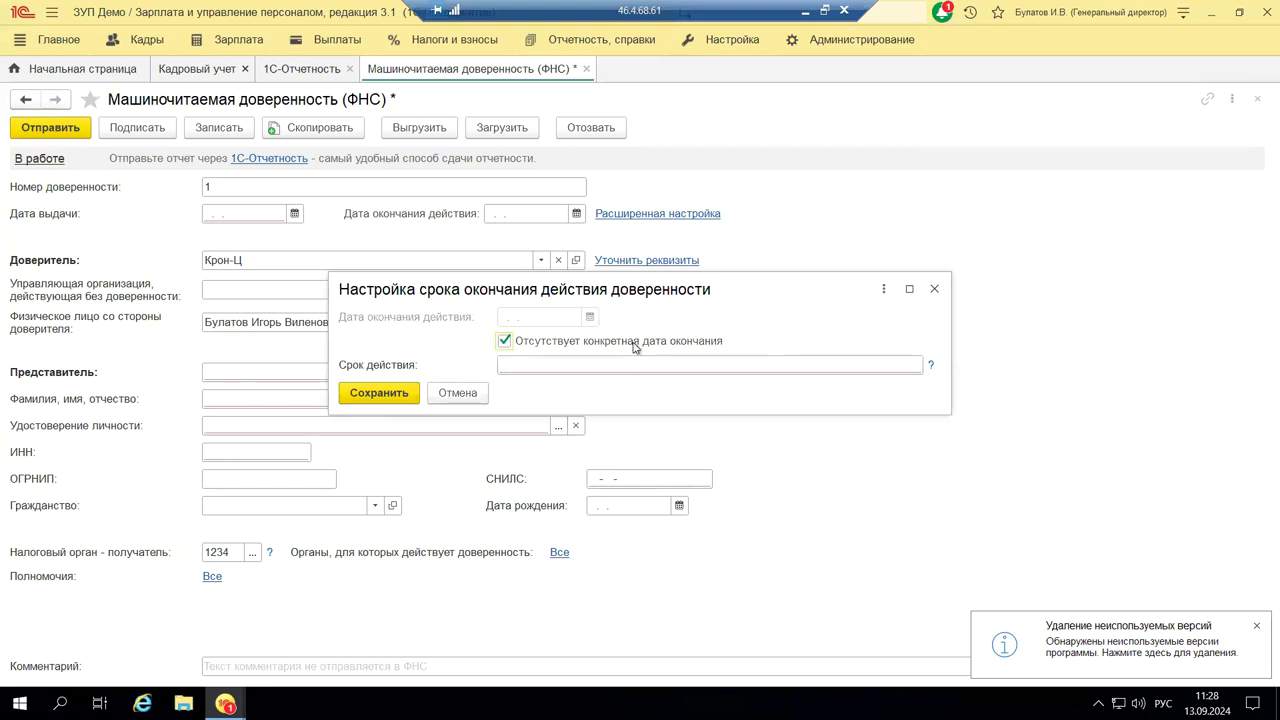
{"action": "left_click", "coordinate": [935, 290]}
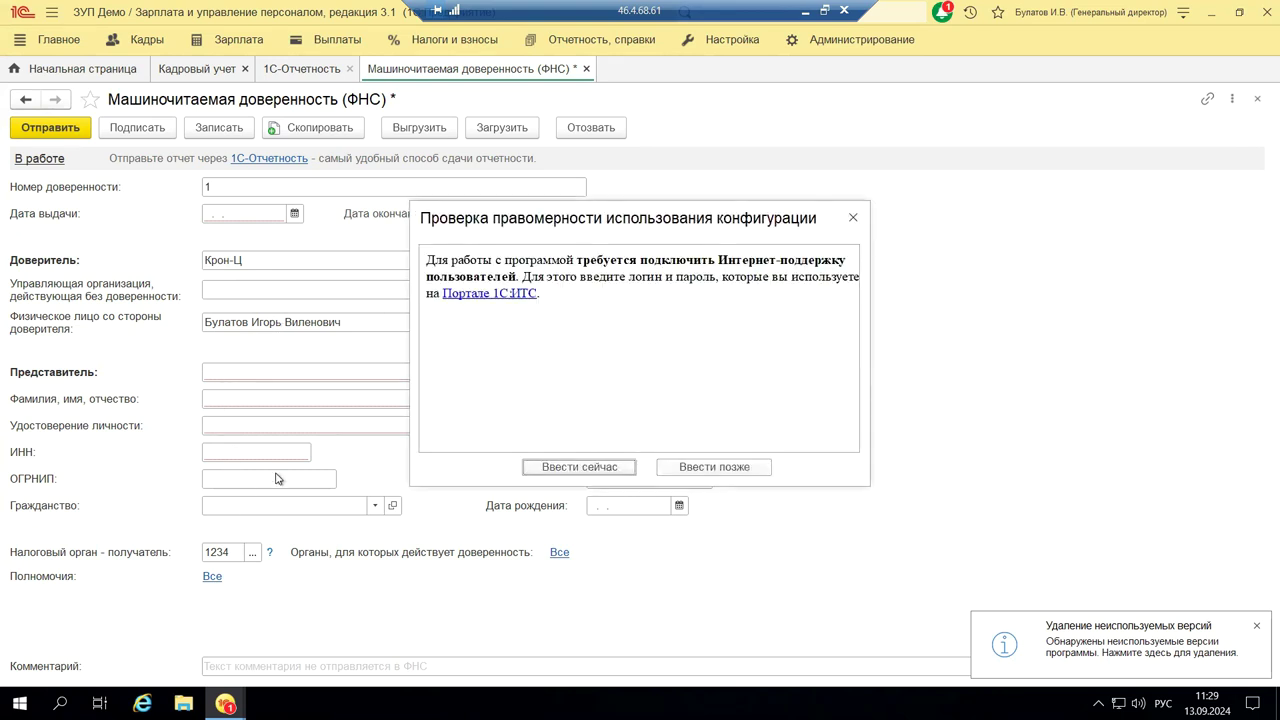
{"action": "left_click", "coordinate": [851, 219]}
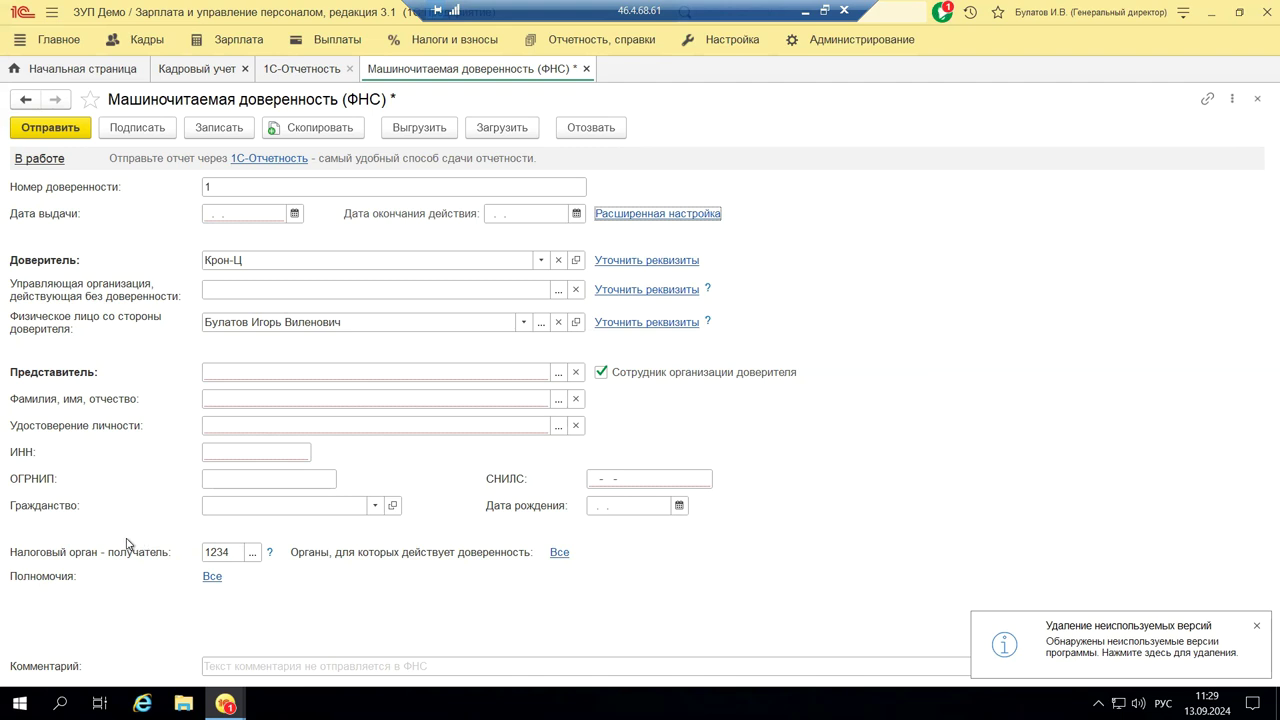
Step: Examine the list of tax authorities available as recipient of the power of attorney and dismiss the pop-up messages
{"action": "double_click", "coordinate": [229, 552]}
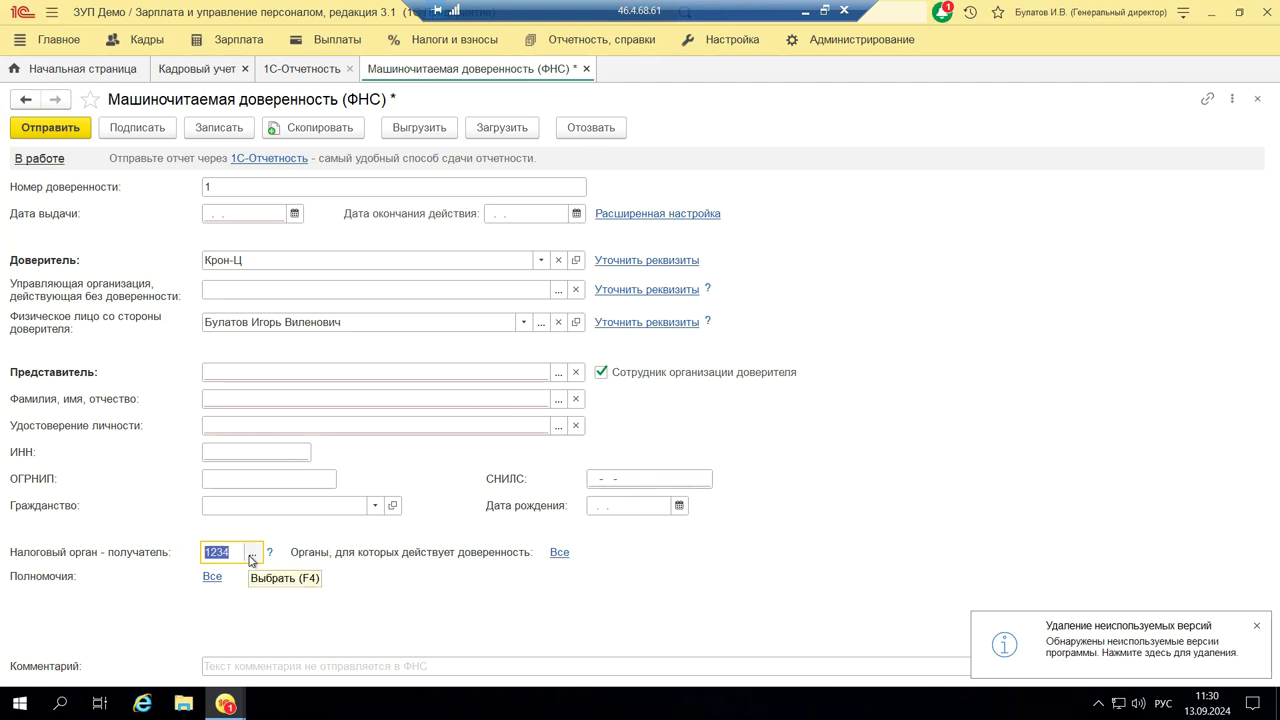
{"action": "left_click", "coordinate": [251, 556]}
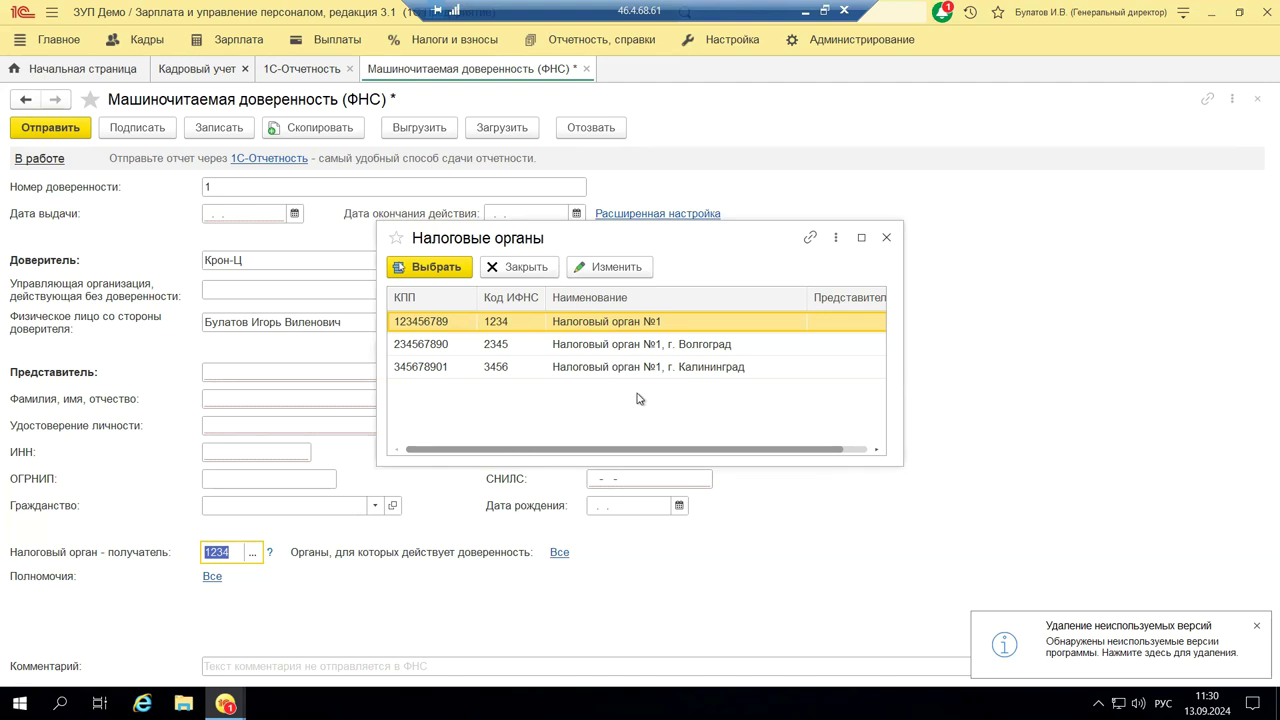
{"action": "left_click", "coordinate": [887, 238]}
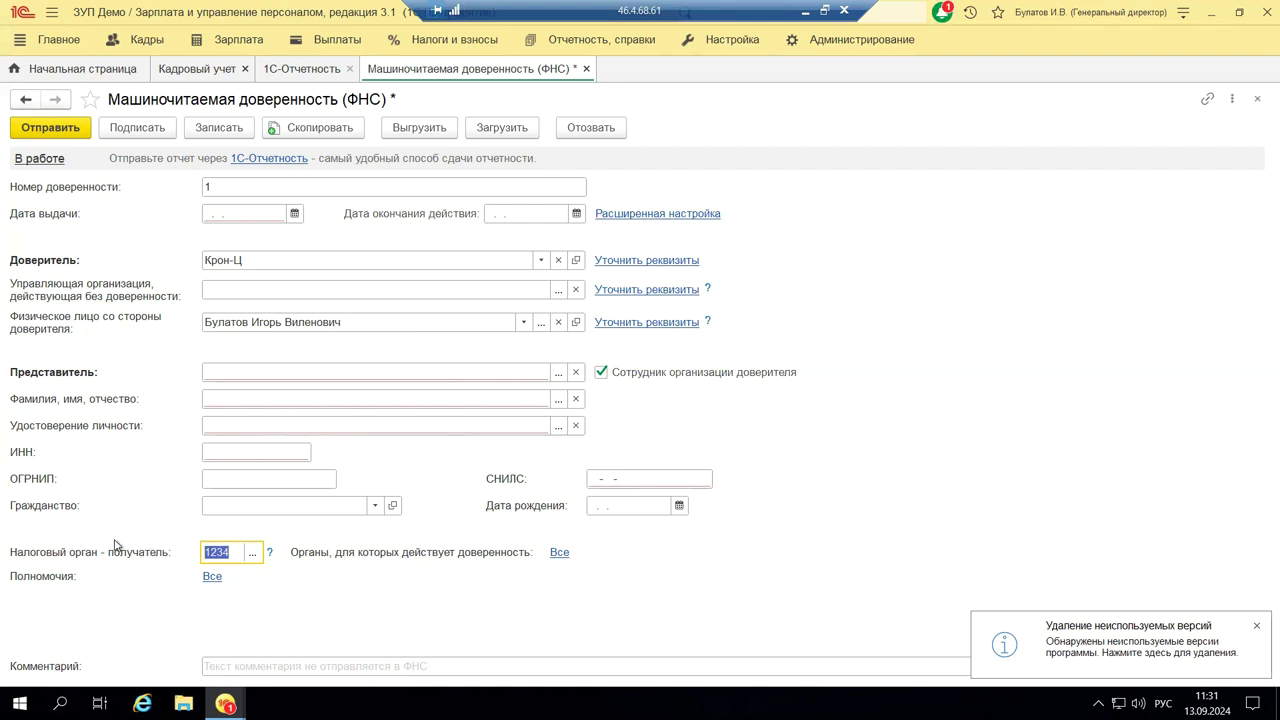
{"action": "left_click", "coordinate": [1257, 628]}
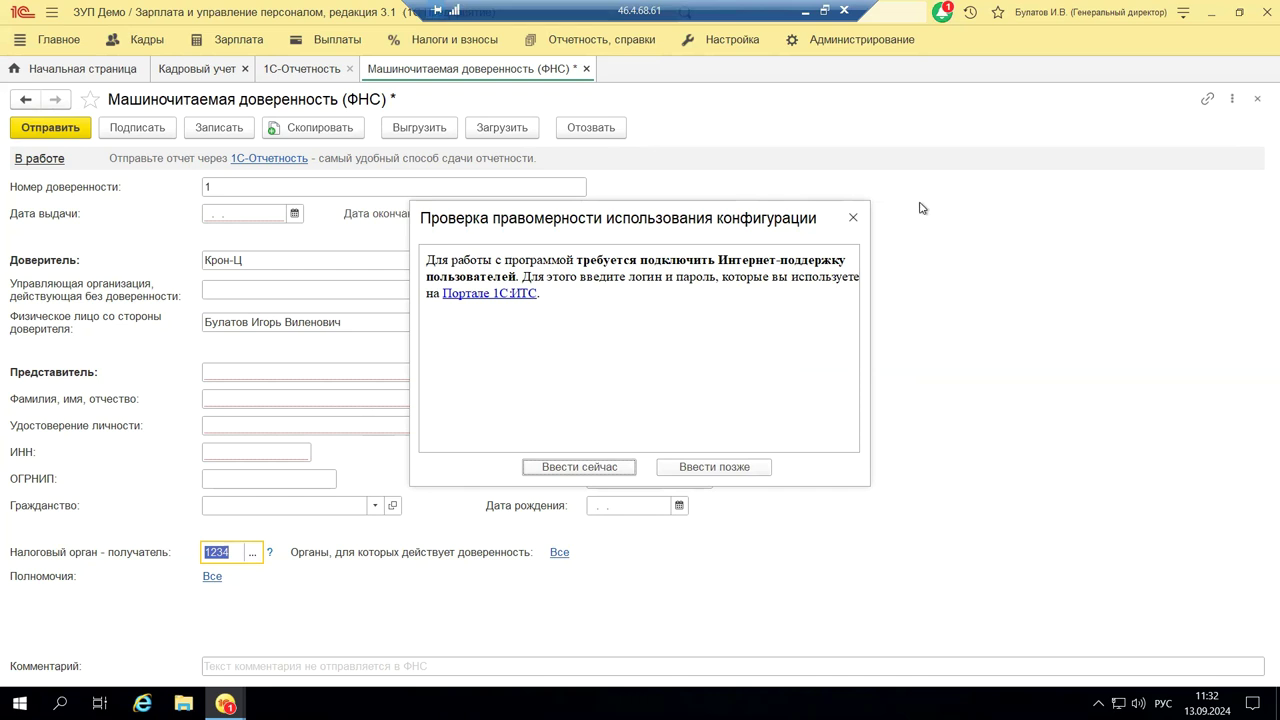
{"action": "left_click", "coordinate": [852, 219]}
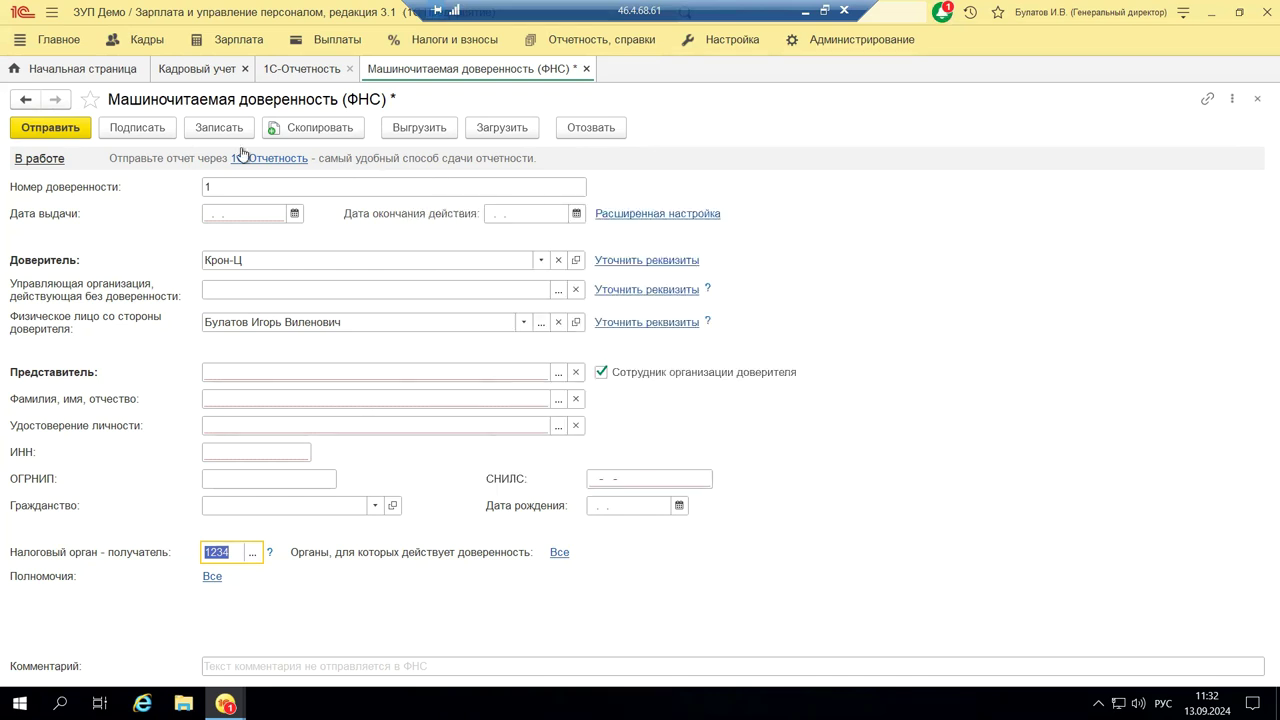
Step: Try to export the power of attorney, and close its form without saving the changes
{"action": "left_click", "coordinate": [419, 134]}
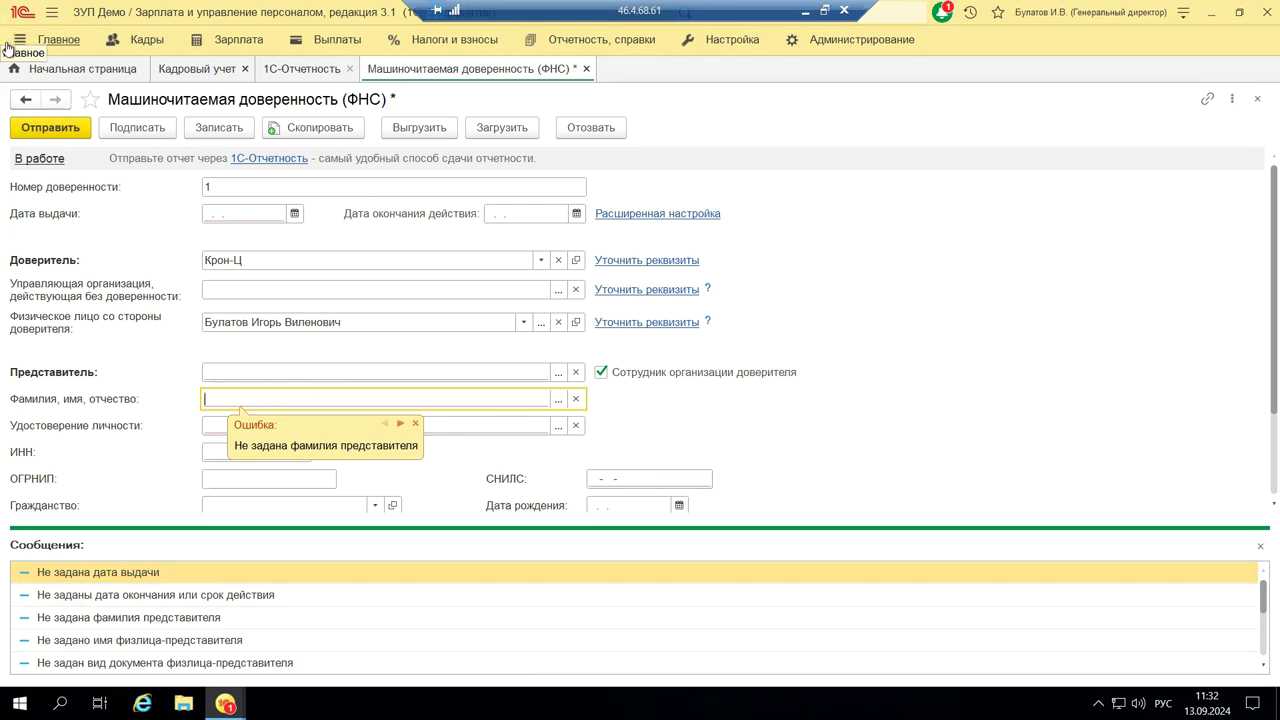
{"action": "left_click", "coordinate": [1260, 549]}
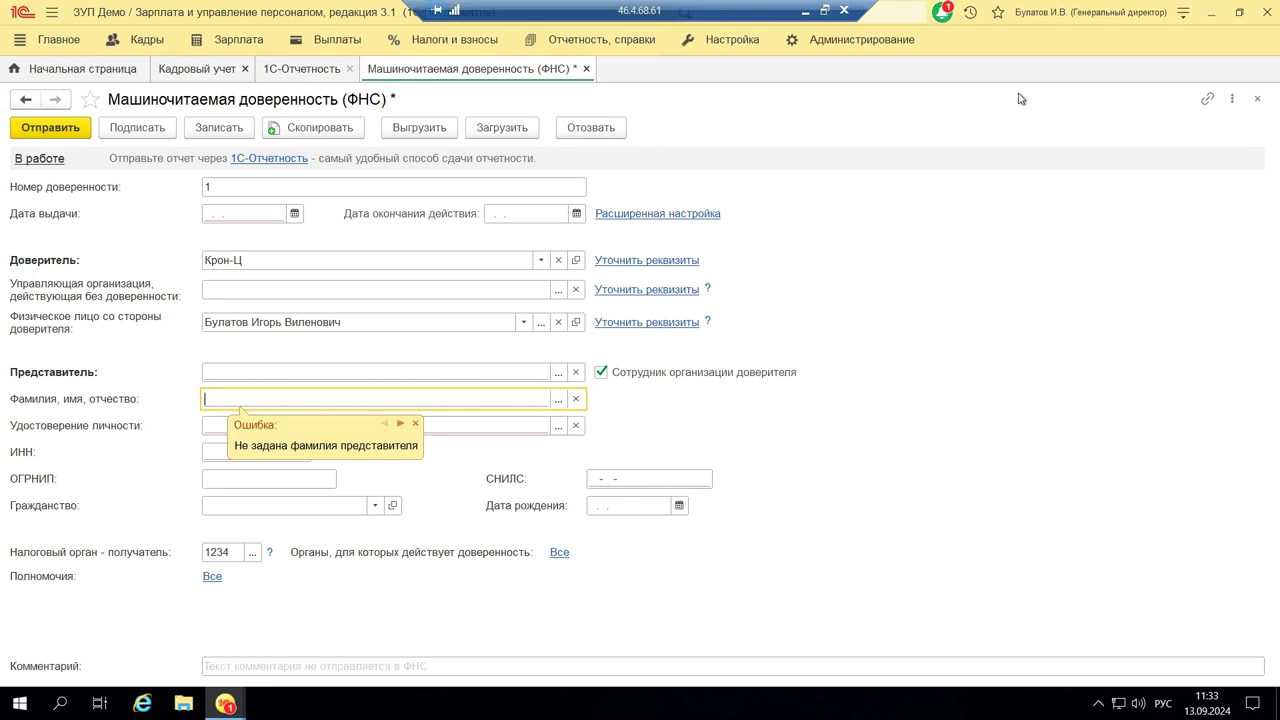
{"action": "left_click", "coordinate": [1258, 104]}
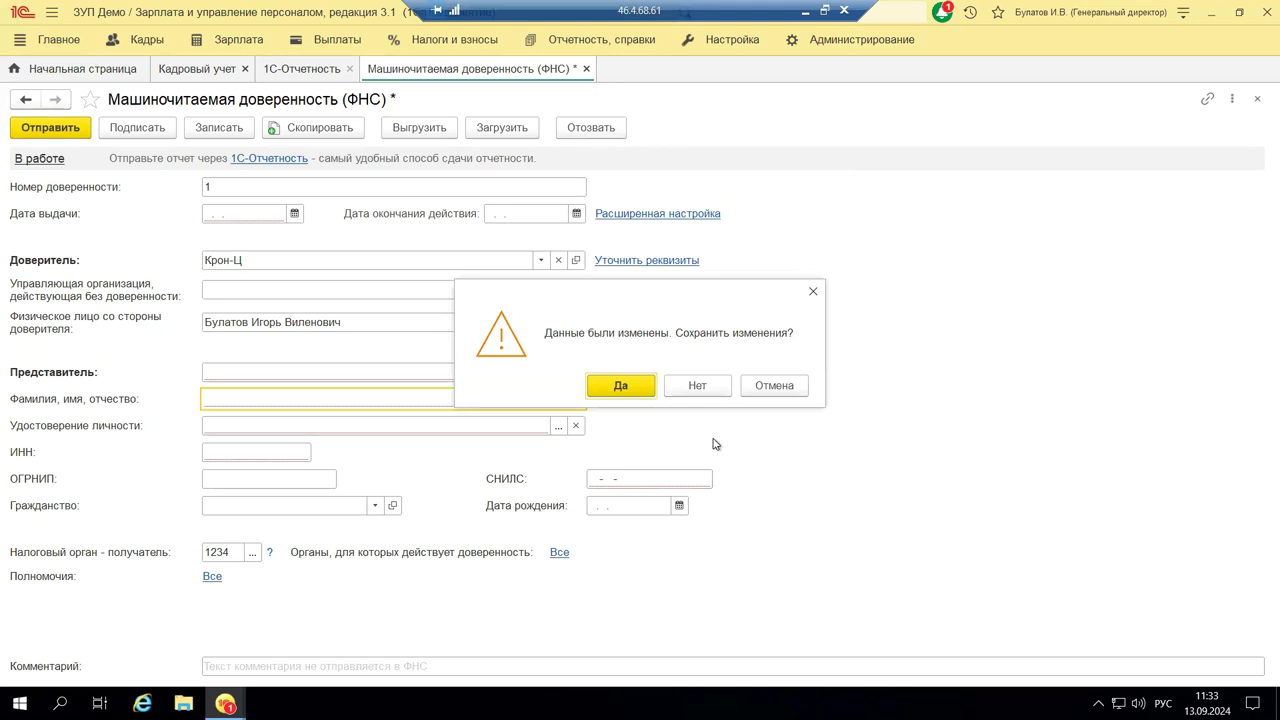
{"action": "left_click", "coordinate": [710, 385]}
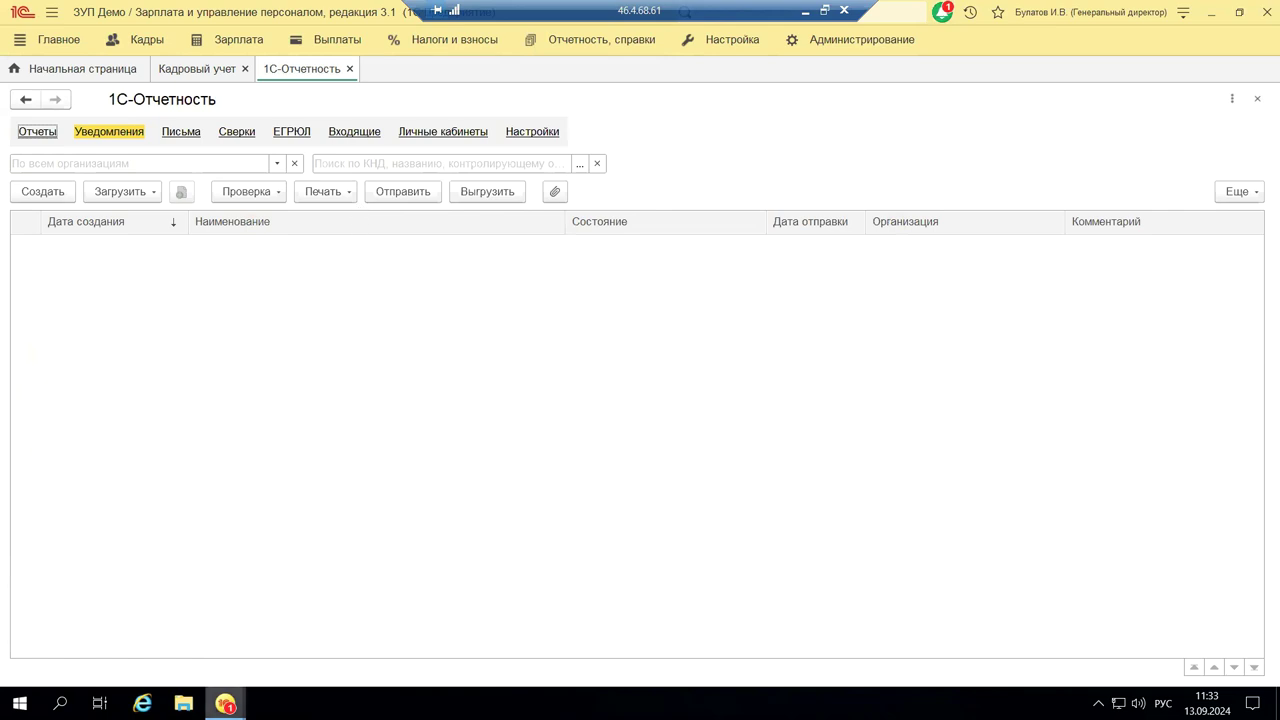
Step: Switch to the 1C:ERP demo base 2.5.17 and view the commands for Регламентированный учет
{"action": "mouse_move", "coordinate": [213, 695]}
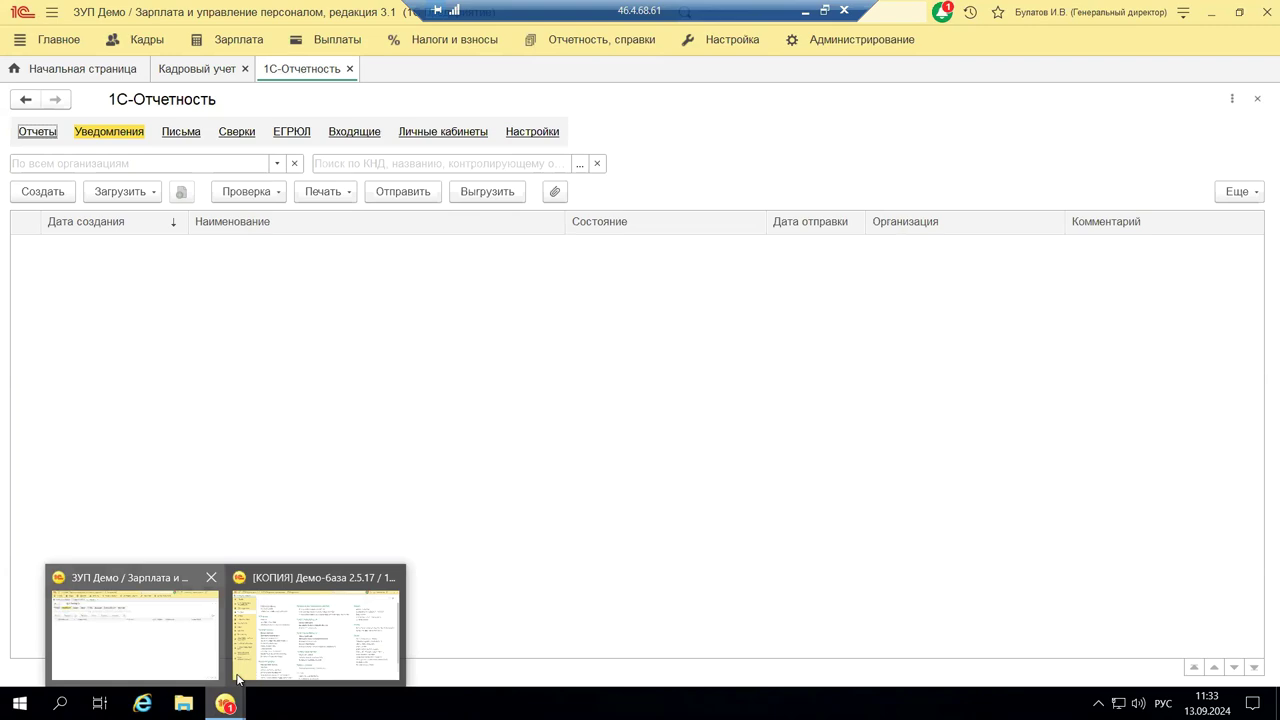
{"action": "left_click", "coordinate": [310, 650]}
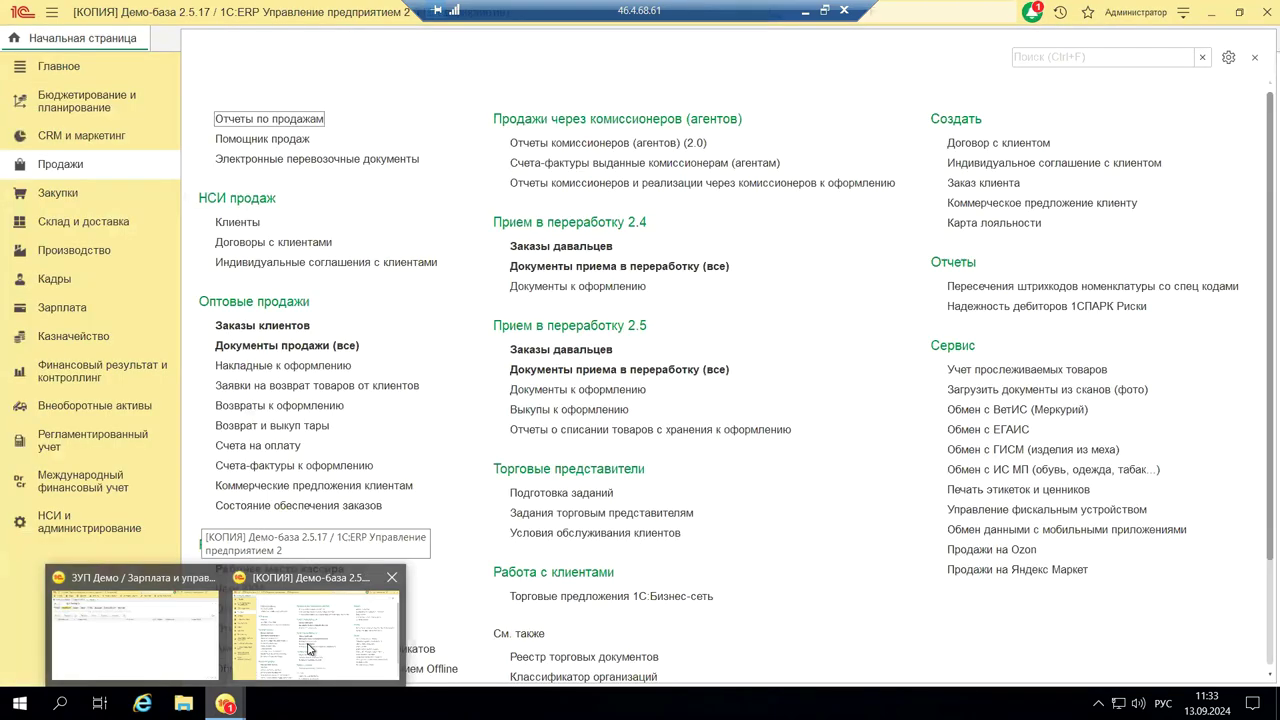
{"action": "left_click", "coordinate": [310, 650]}
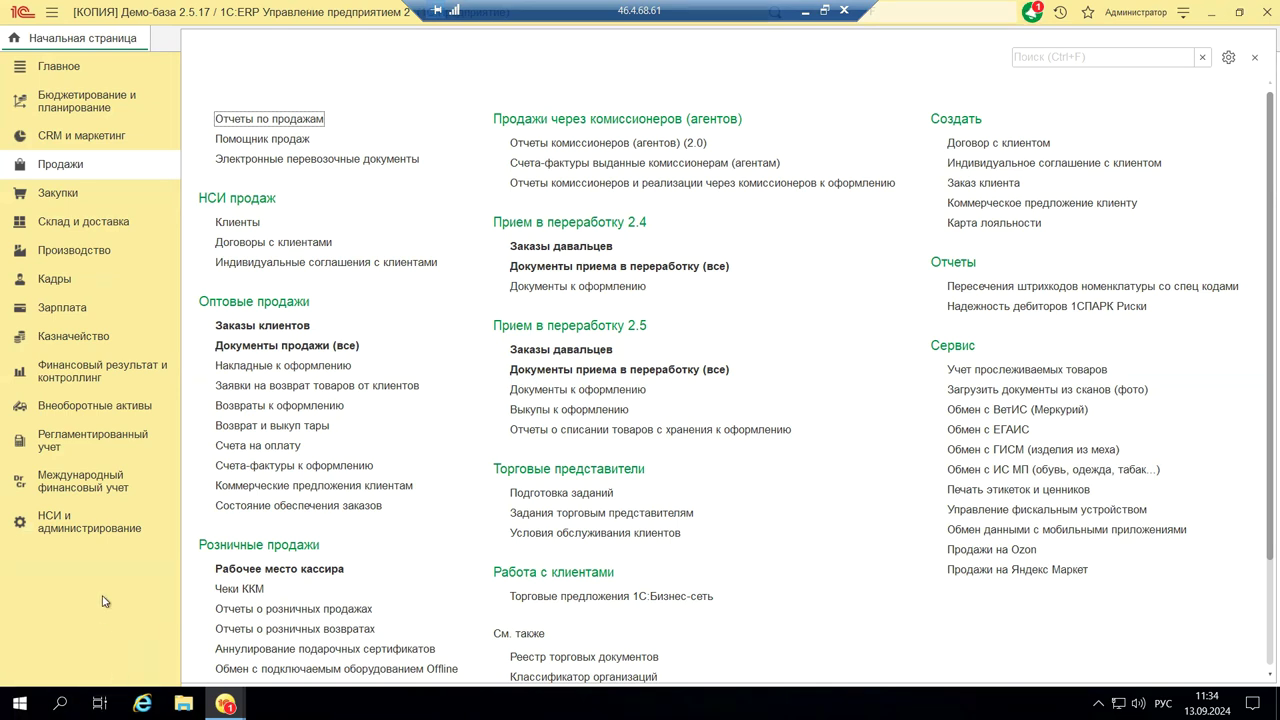
{"action": "left_click", "coordinate": [116, 441]}
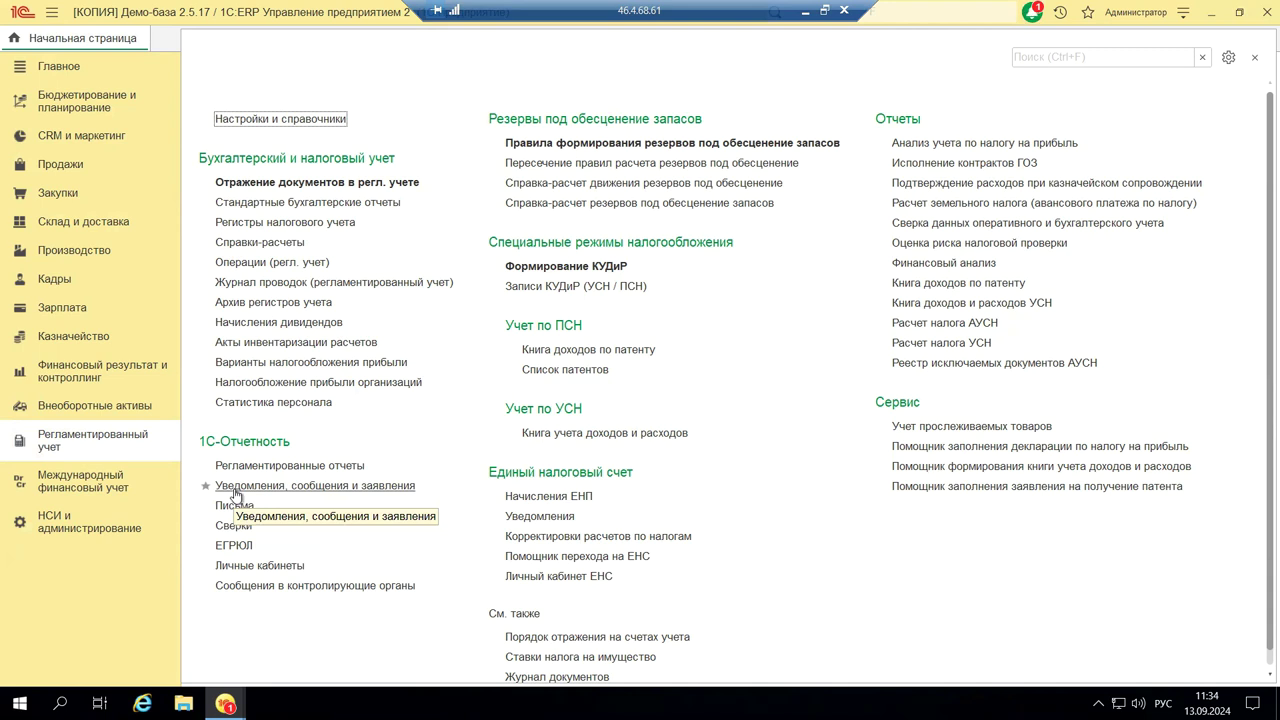
Step: Look through the commands offered for Продажи and Закупки
{"action": "left_click", "coordinate": [60, 166]}
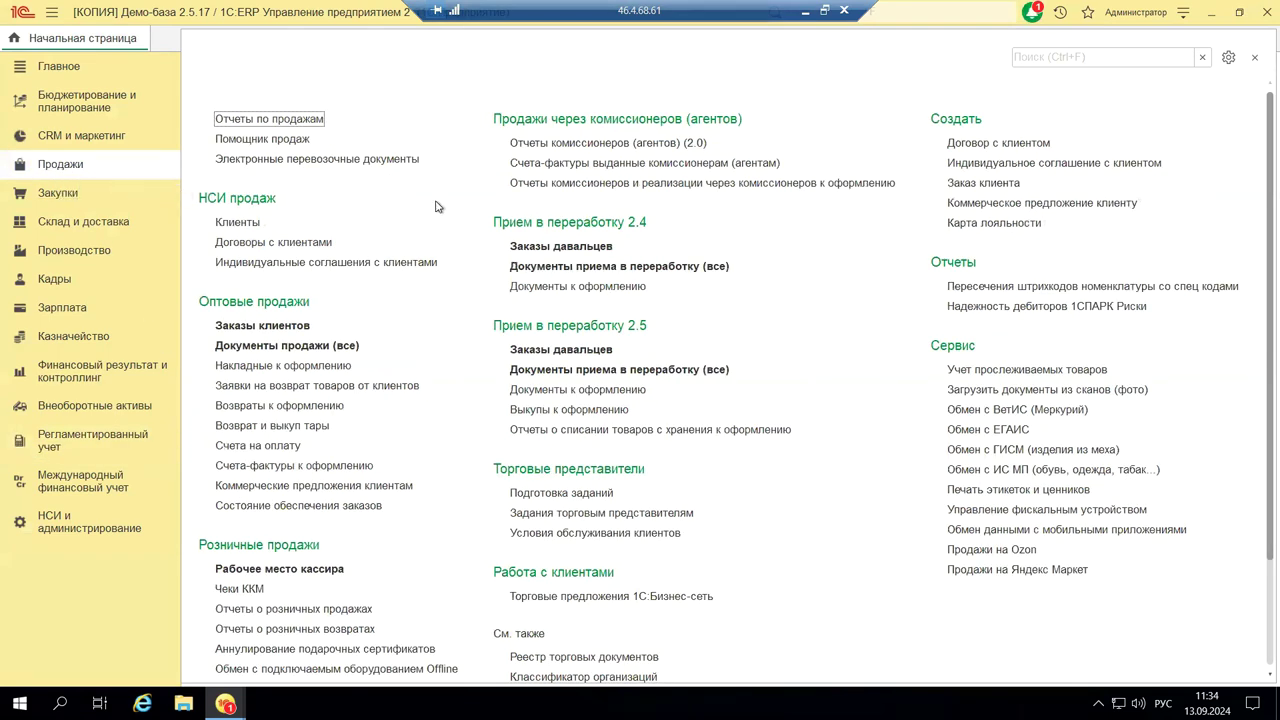
{"action": "scroll", "coordinate": [877, 470], "scroll_direction": "down", "scroll_amount": 1}
{"action": "scroll", "coordinate": [877, 474], "scroll_direction": "down", "scroll_amount": 2}
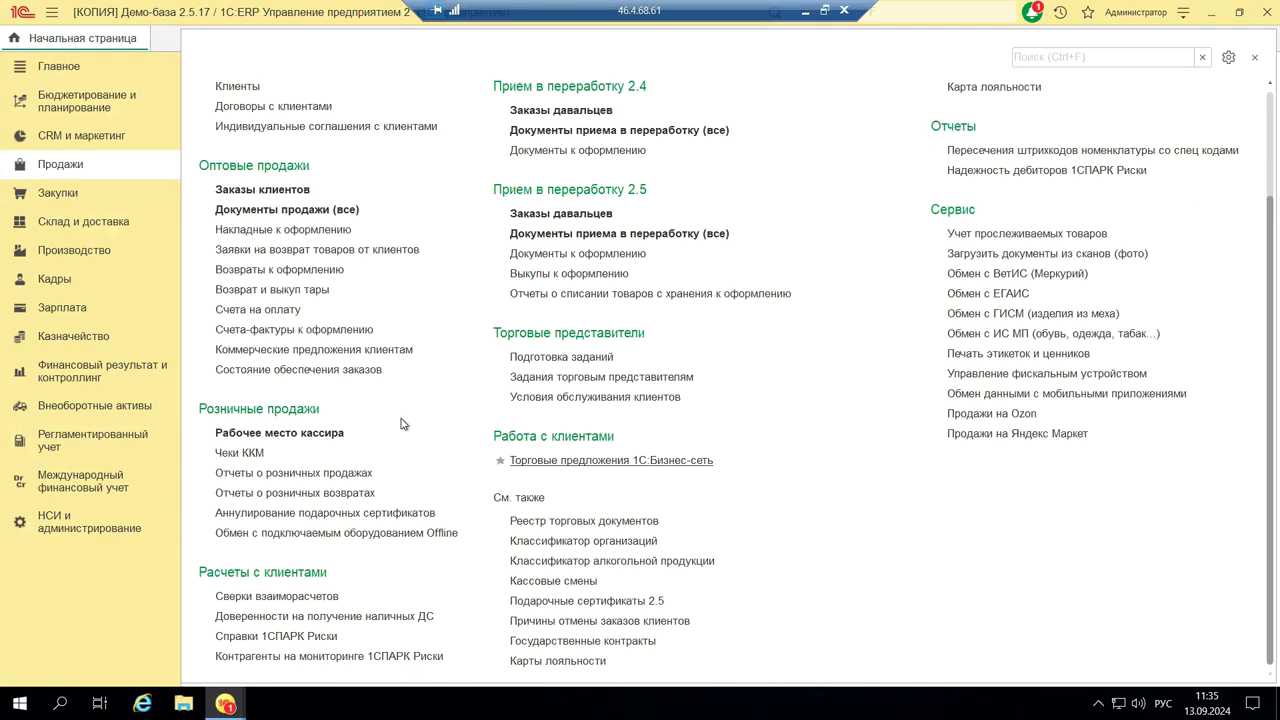
{"action": "left_click", "coordinate": [56, 194]}
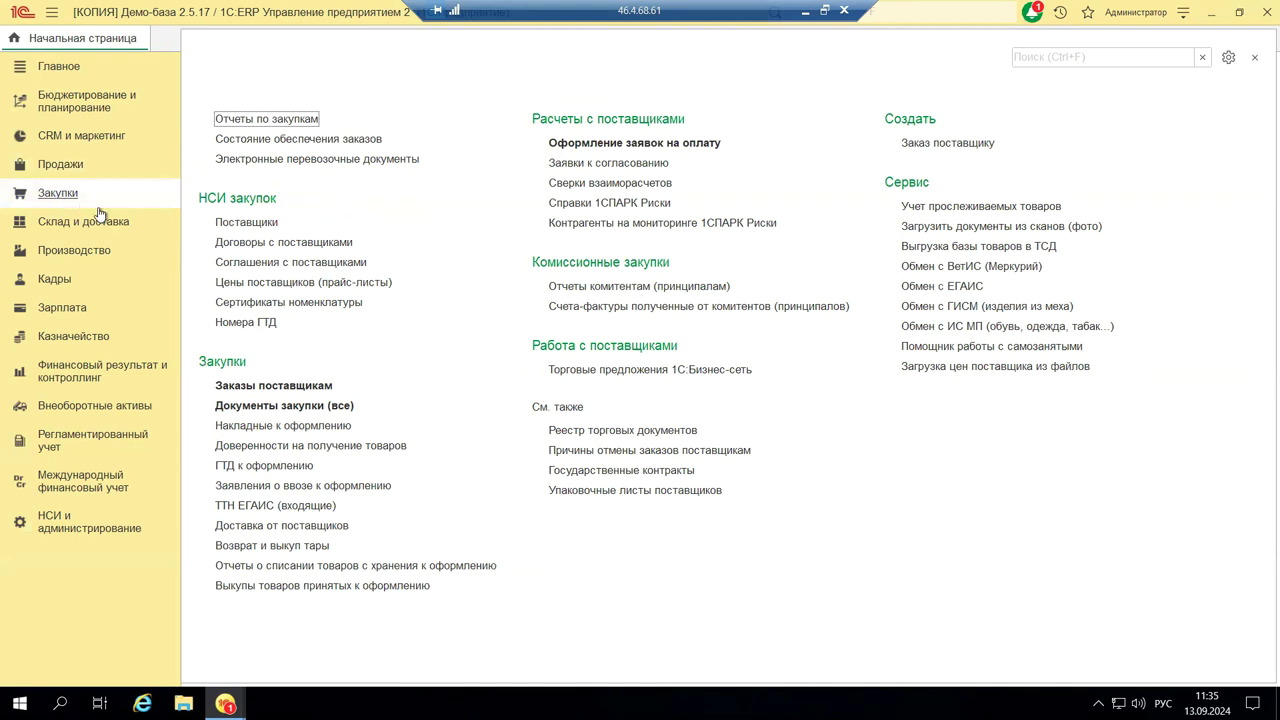
Step: Open 1С-Отчетность for Зарплата and Личный кабинет ЕНС for Регламентированный учет
{"action": "left_click", "coordinate": [60, 309]}
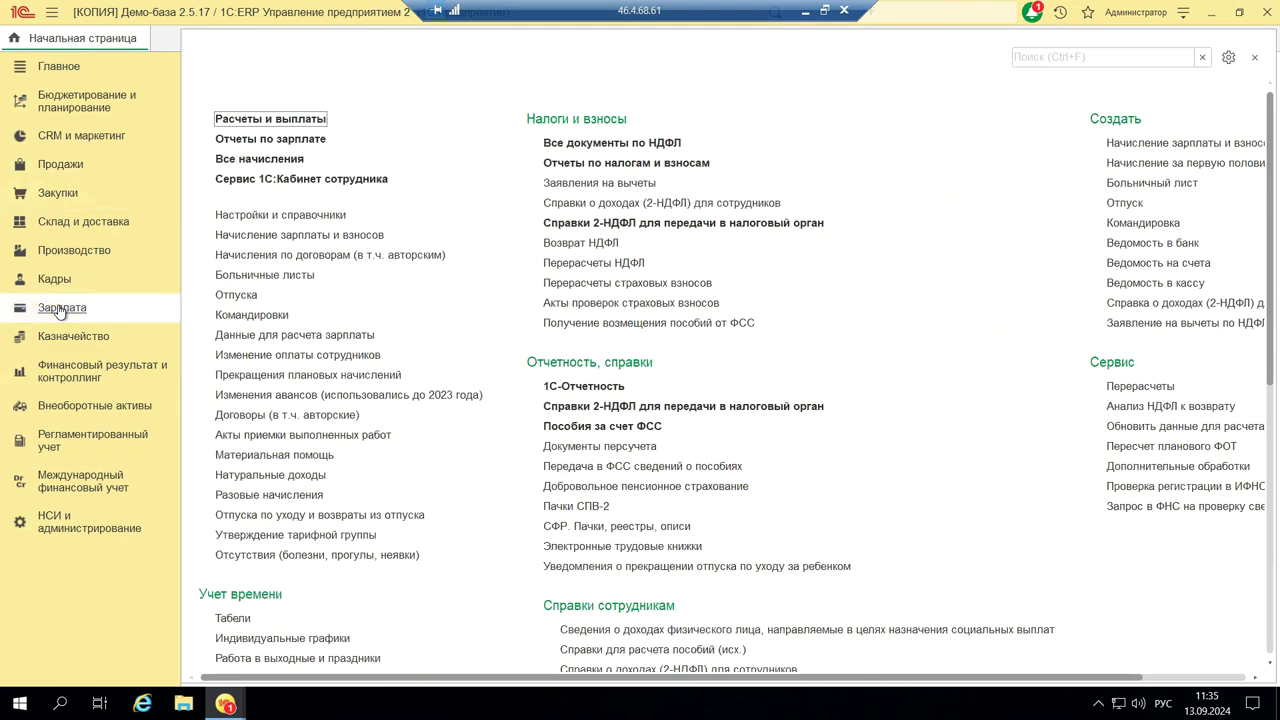
{"action": "left_click", "coordinate": [587, 388]}
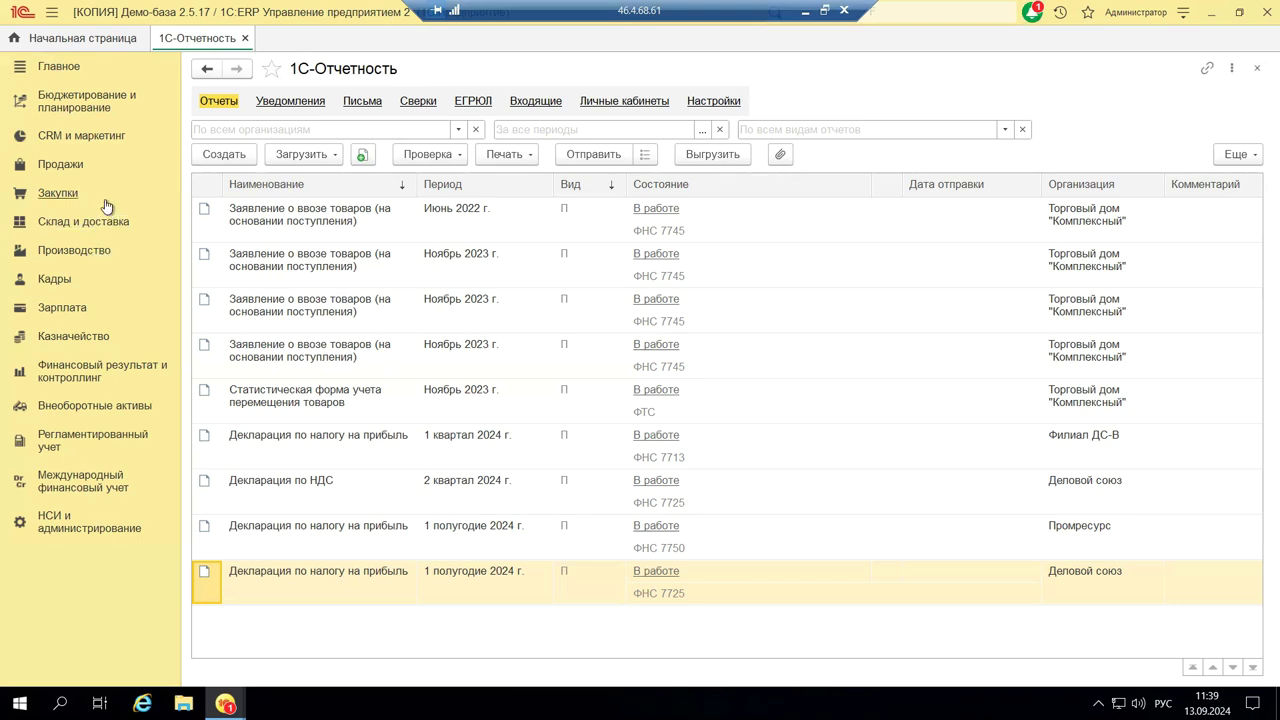
{"action": "left_click", "coordinate": [67, 437]}
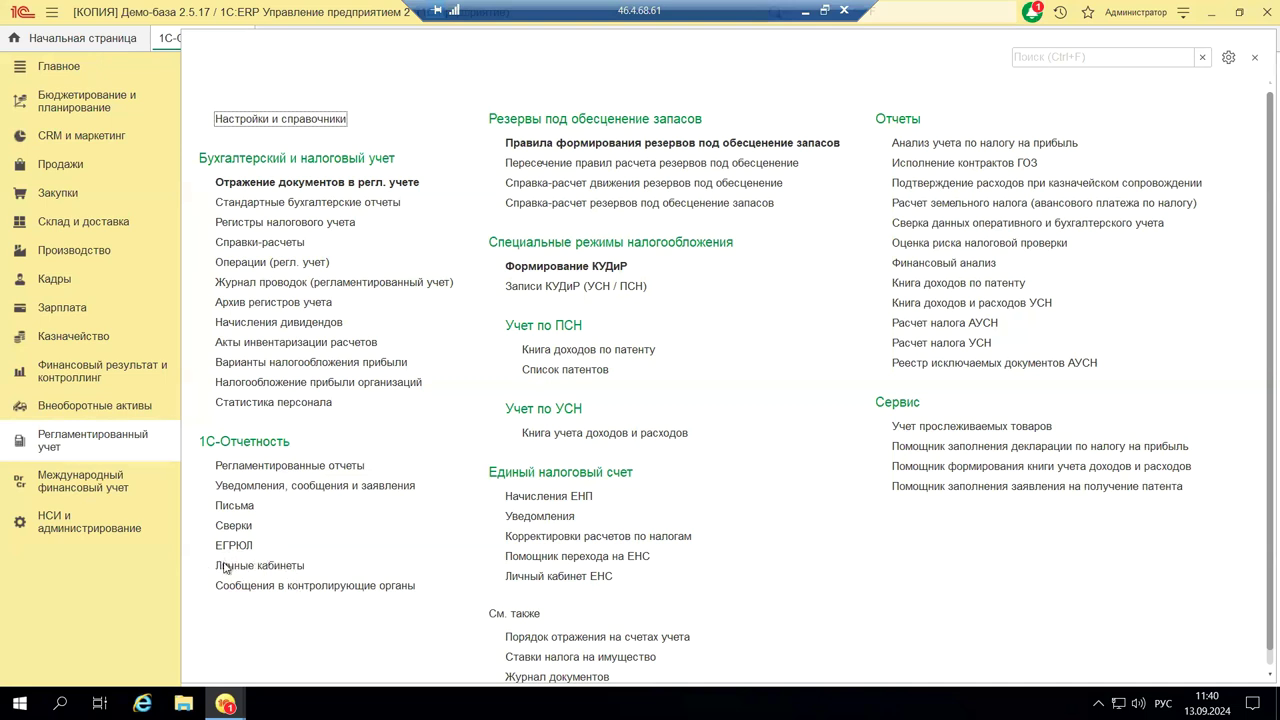
{"action": "left_click", "coordinate": [560, 577]}
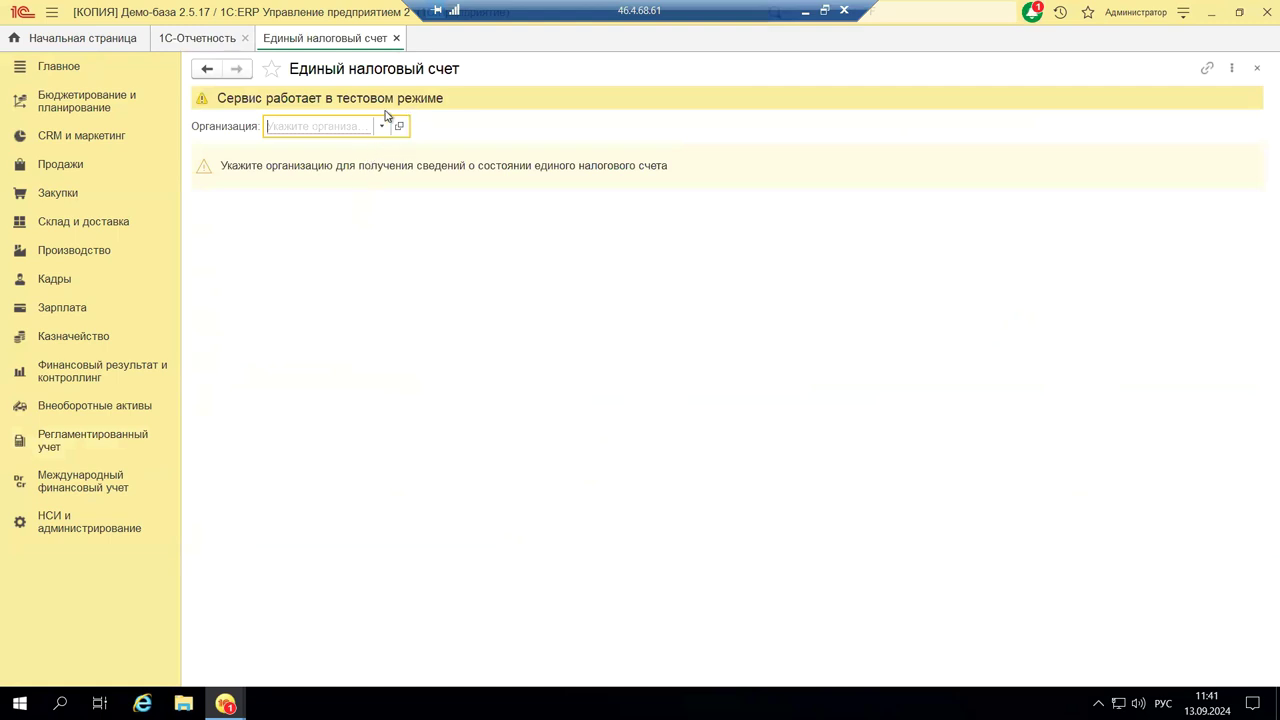
Step: Select the organization Андромеда for the single tax account and open its 1С-Отчетность connection form
{"action": "left_click", "coordinate": [382, 126]}
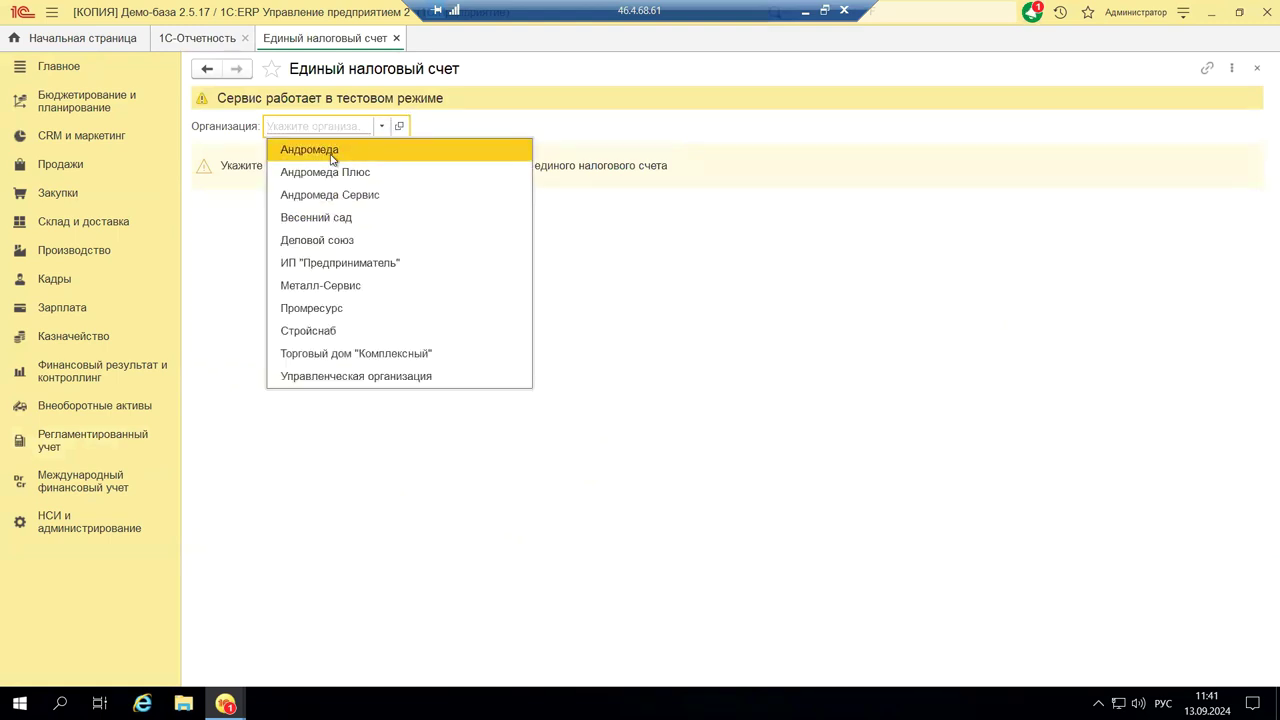
{"action": "left_click", "coordinate": [331, 155]}
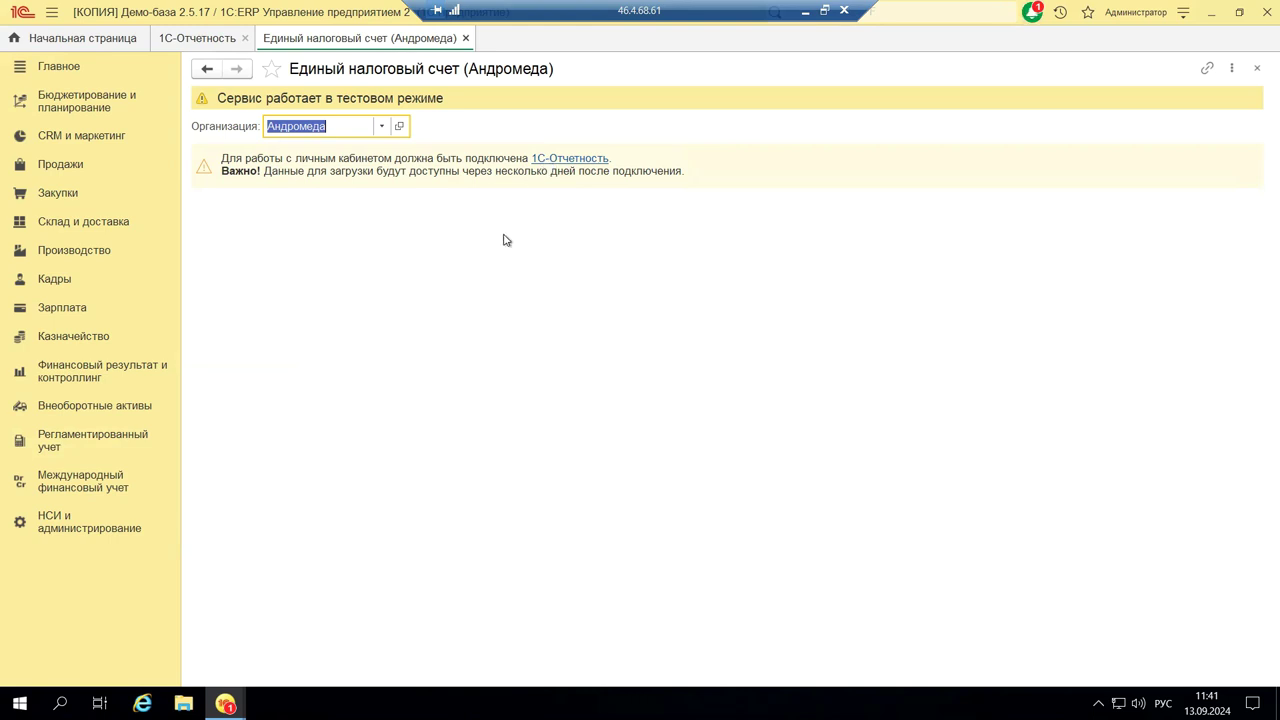
{"action": "left_click", "coordinate": [549, 161]}
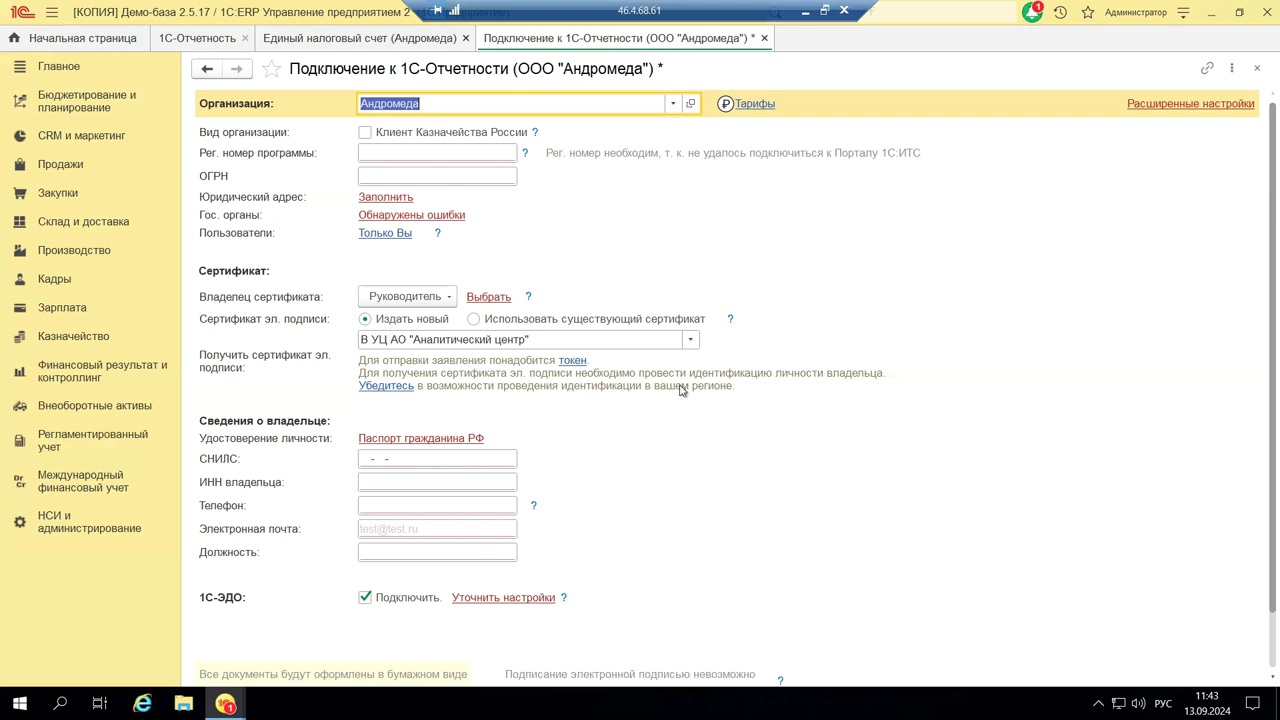
Step: Try to change where the electronic signature certificate is obtained to «В инспекции ФНС»
{"action": "left_click", "coordinate": [690, 342]}
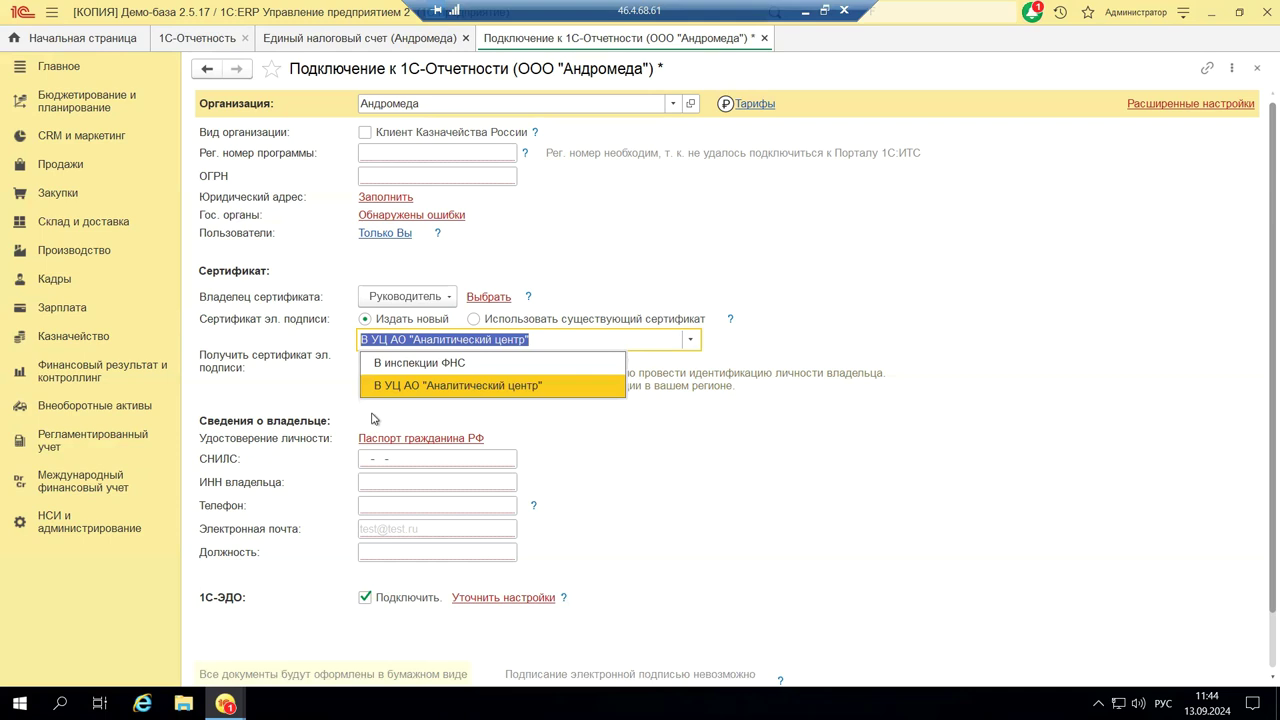
{"action": "left_click", "coordinate": [455, 364]}
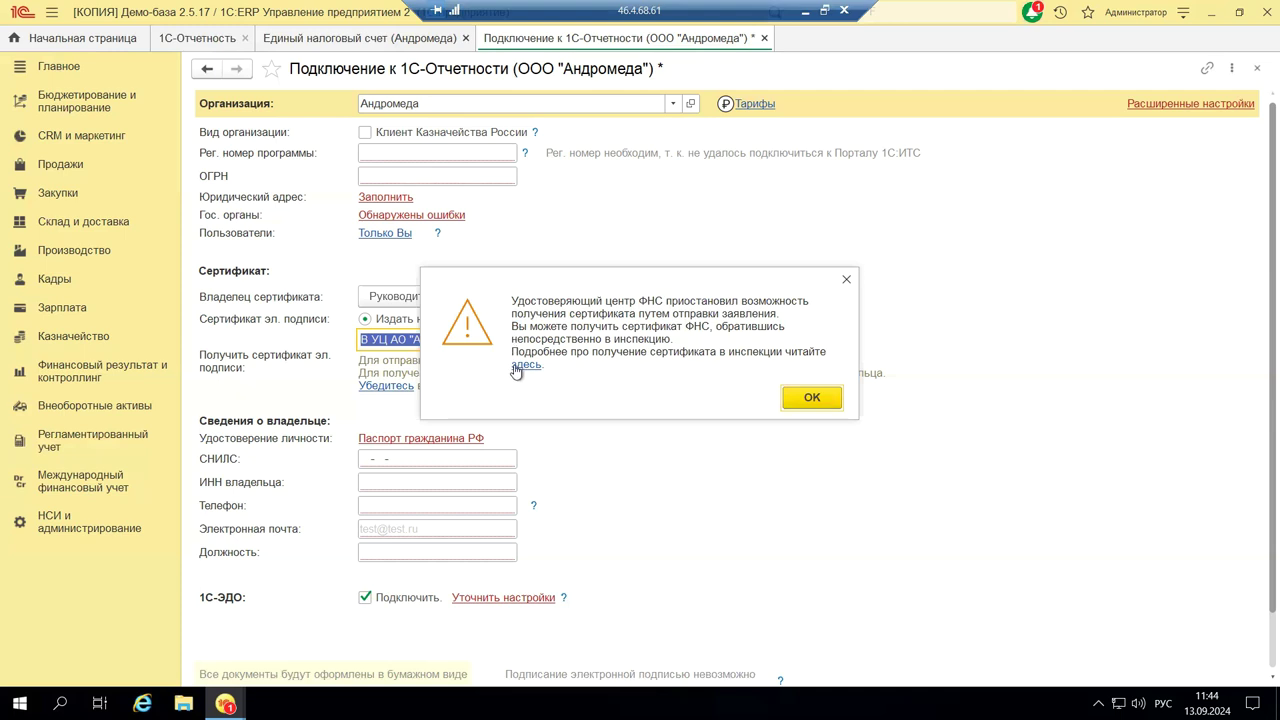
{"action": "left_click", "coordinate": [812, 397]}
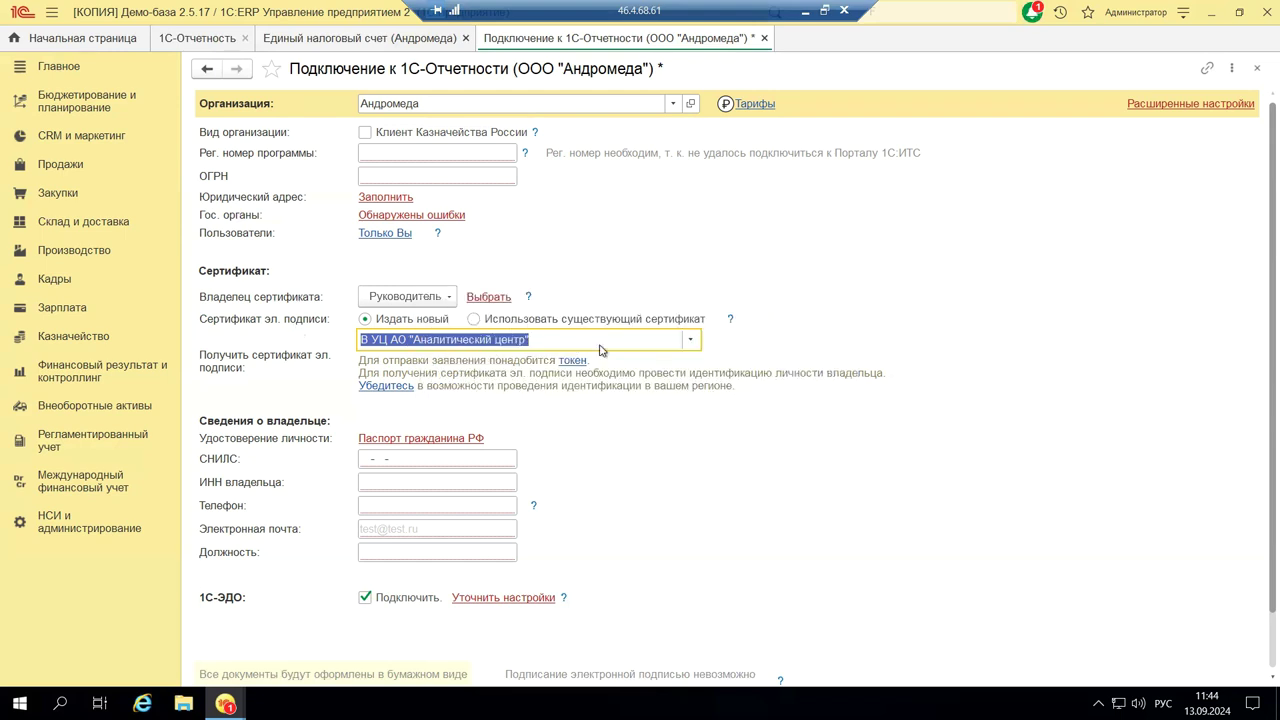
{"action": "left_click", "coordinate": [689, 341]}
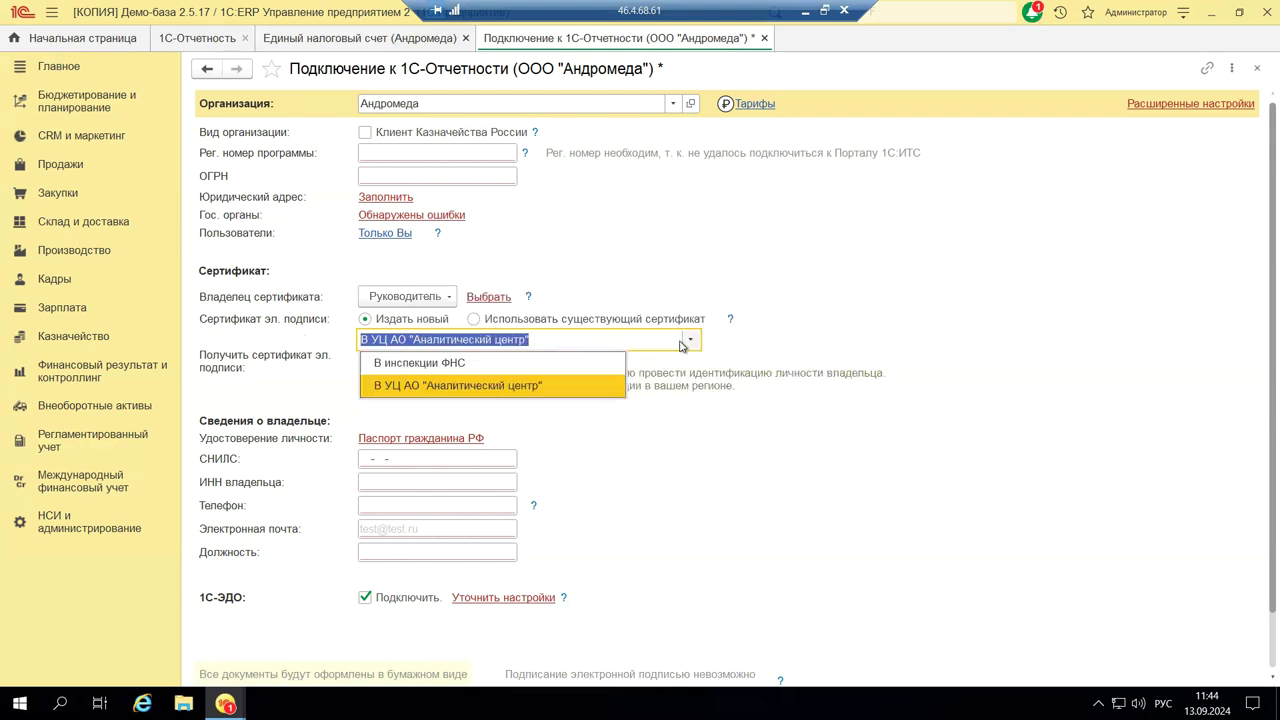
{"action": "left_click", "coordinate": [560, 364]}
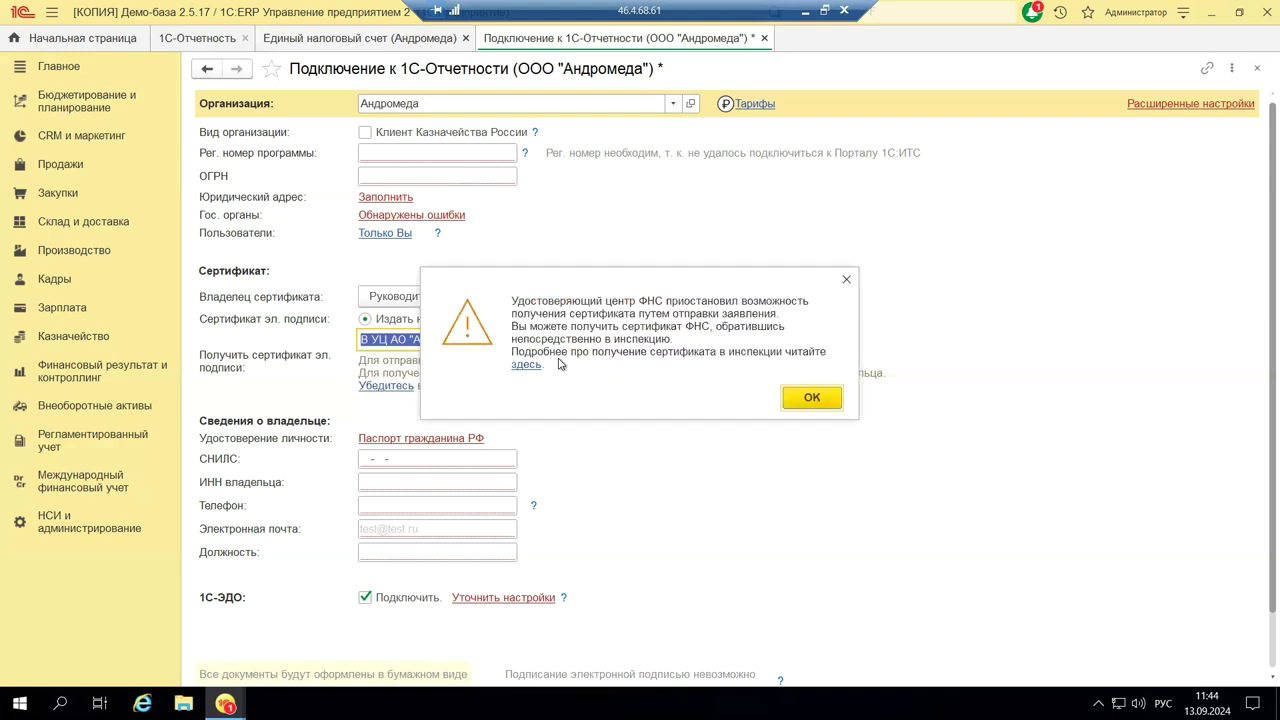
{"action": "left_click", "coordinate": [788, 399]}
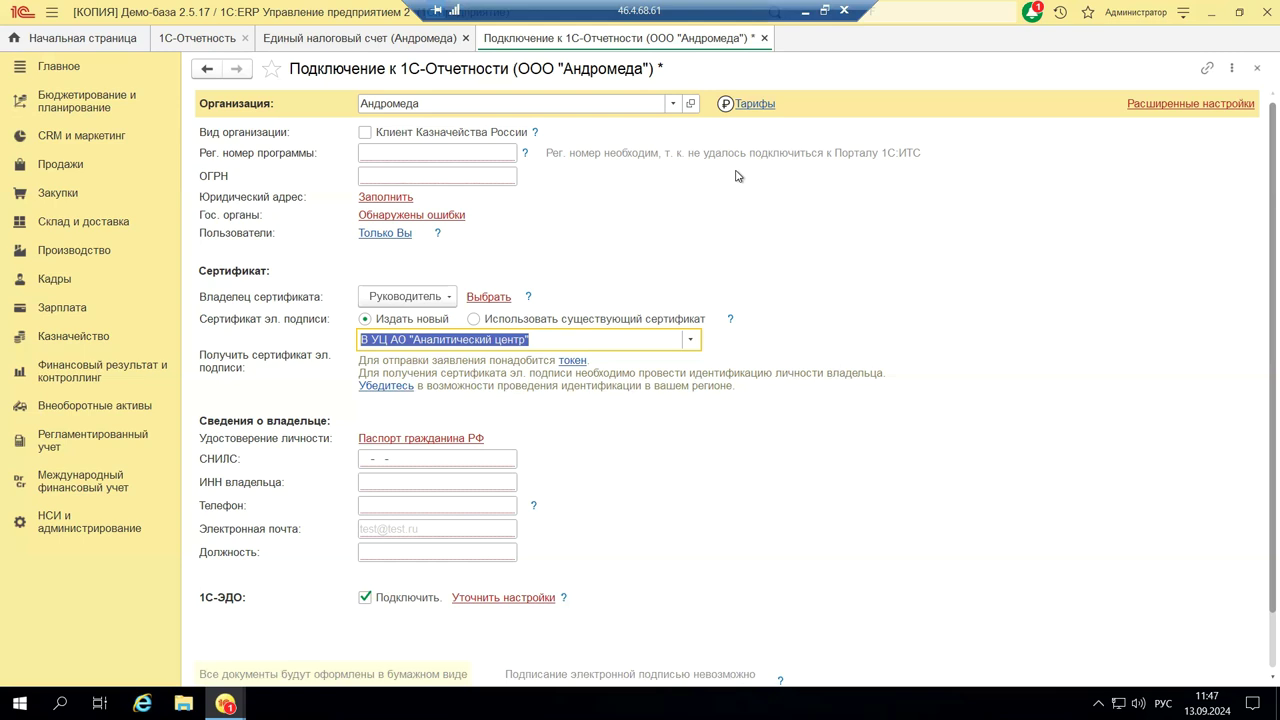
Step: Open the 1С-Отчетность tariffs page and compare the licence prices for 2 года and 1 год
{"action": "left_click", "coordinate": [753, 105]}
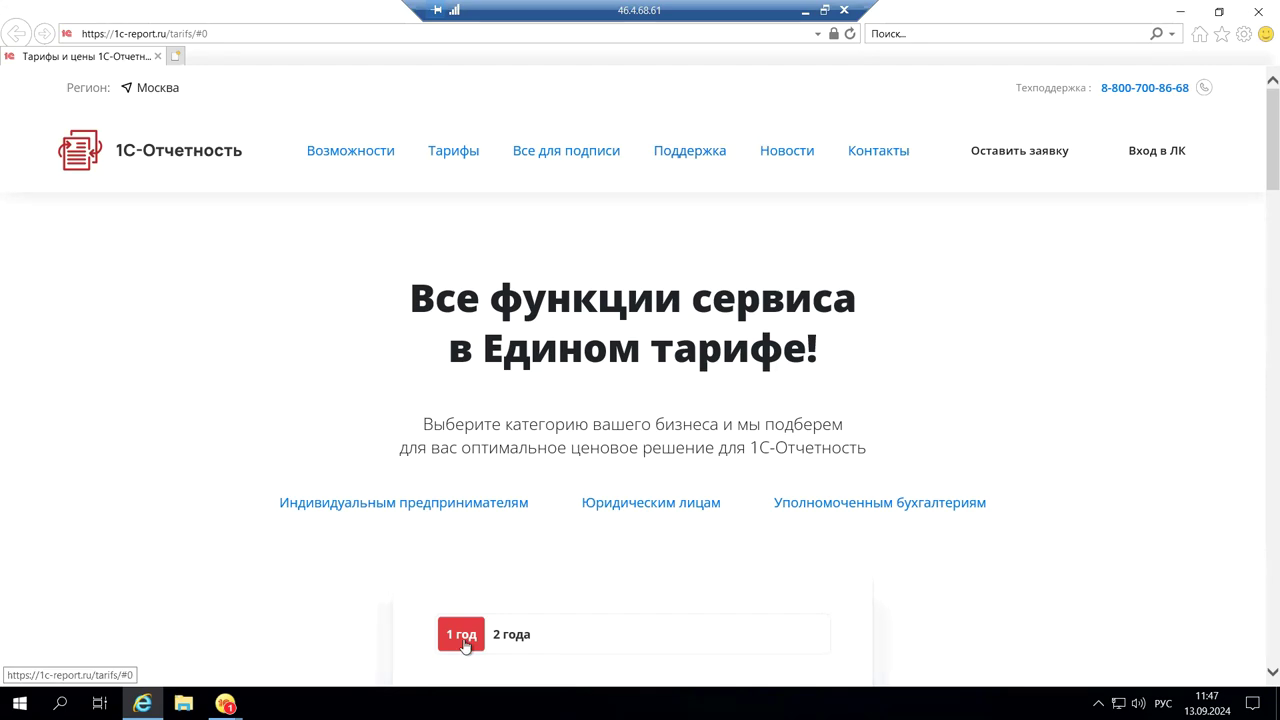
{"action": "left_click", "coordinate": [523, 638]}
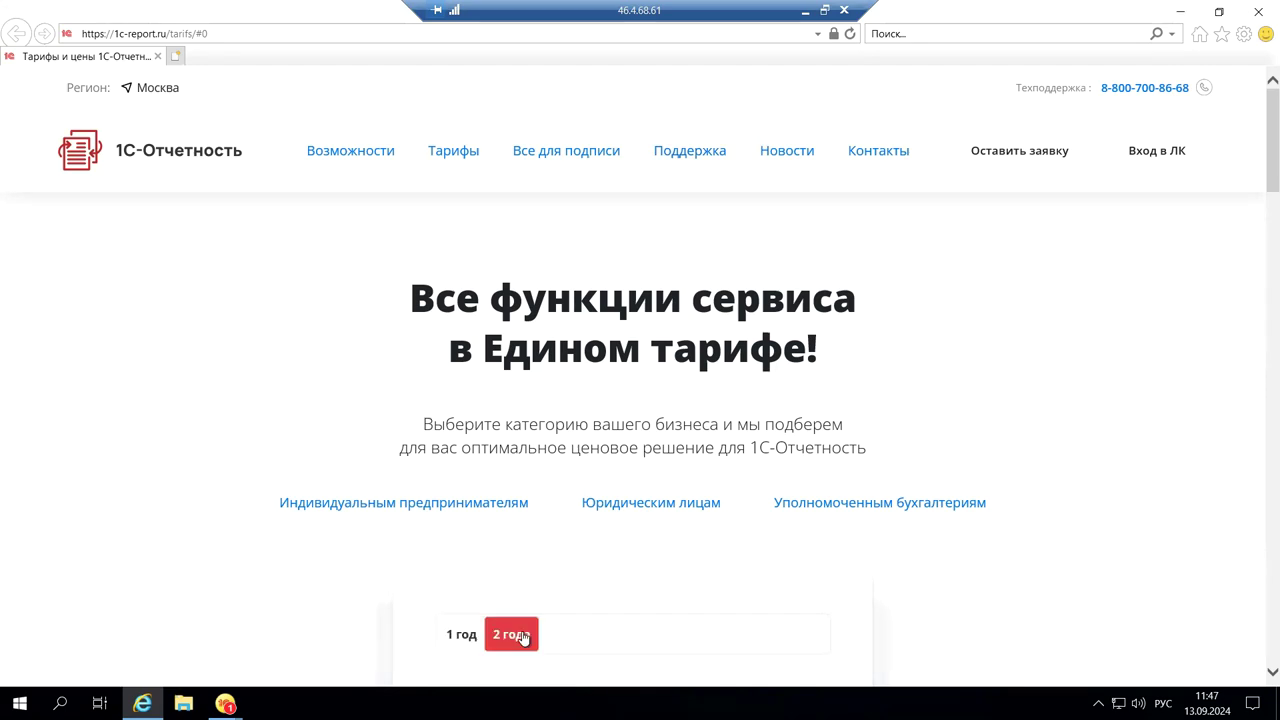
{"action": "scroll", "coordinate": [523, 638], "scroll_direction": "down", "scroll_amount": 5}
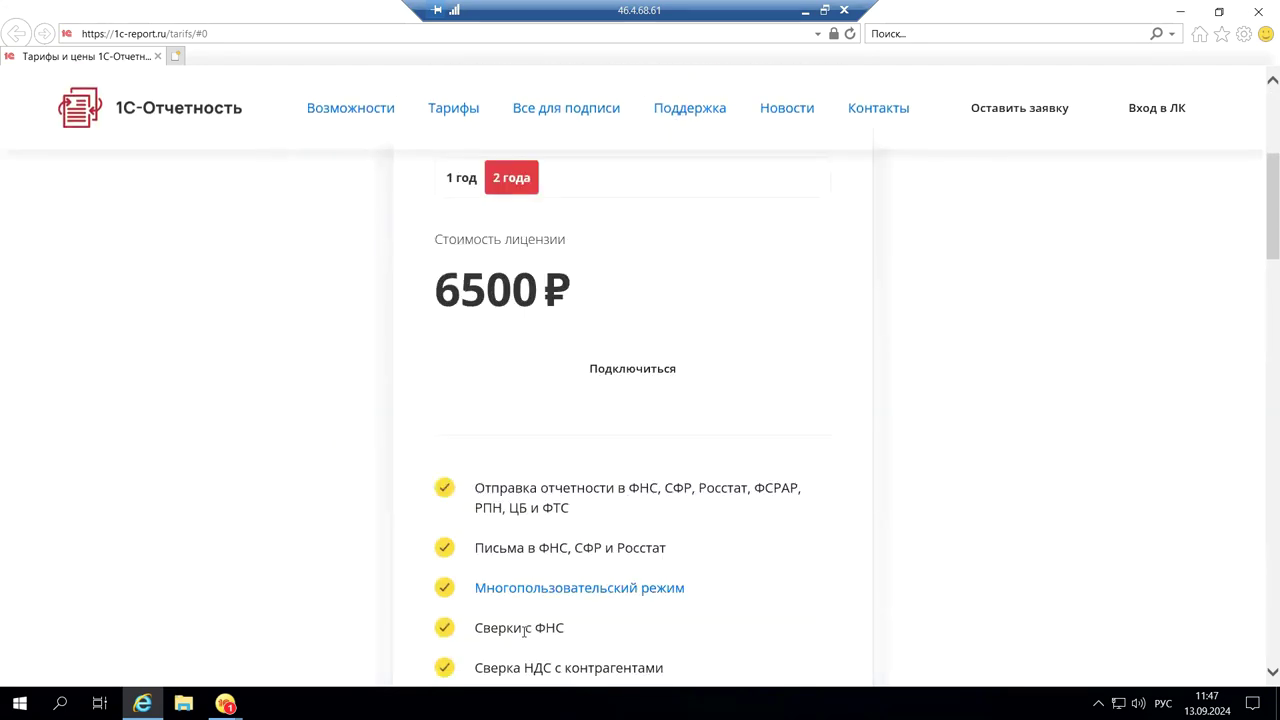
{"action": "left_click", "coordinate": [471, 183]}
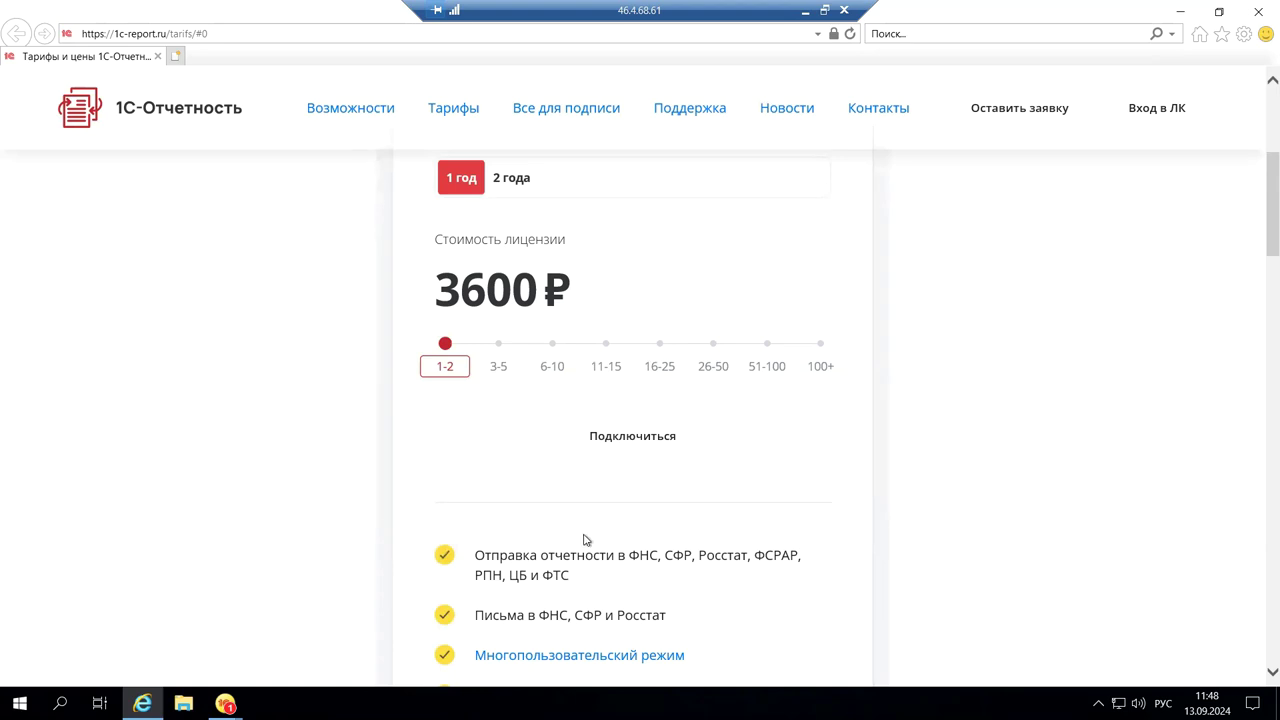
Step: Review the services included in the tariff, check the 2 года licence price again, and close the tariffs page
{"action": "scroll", "coordinate": [585, 540], "scroll_direction": "down", "scroll_amount": 1}
{"action": "scroll", "coordinate": [585, 540], "scroll_direction": "down", "scroll_amount": 2}
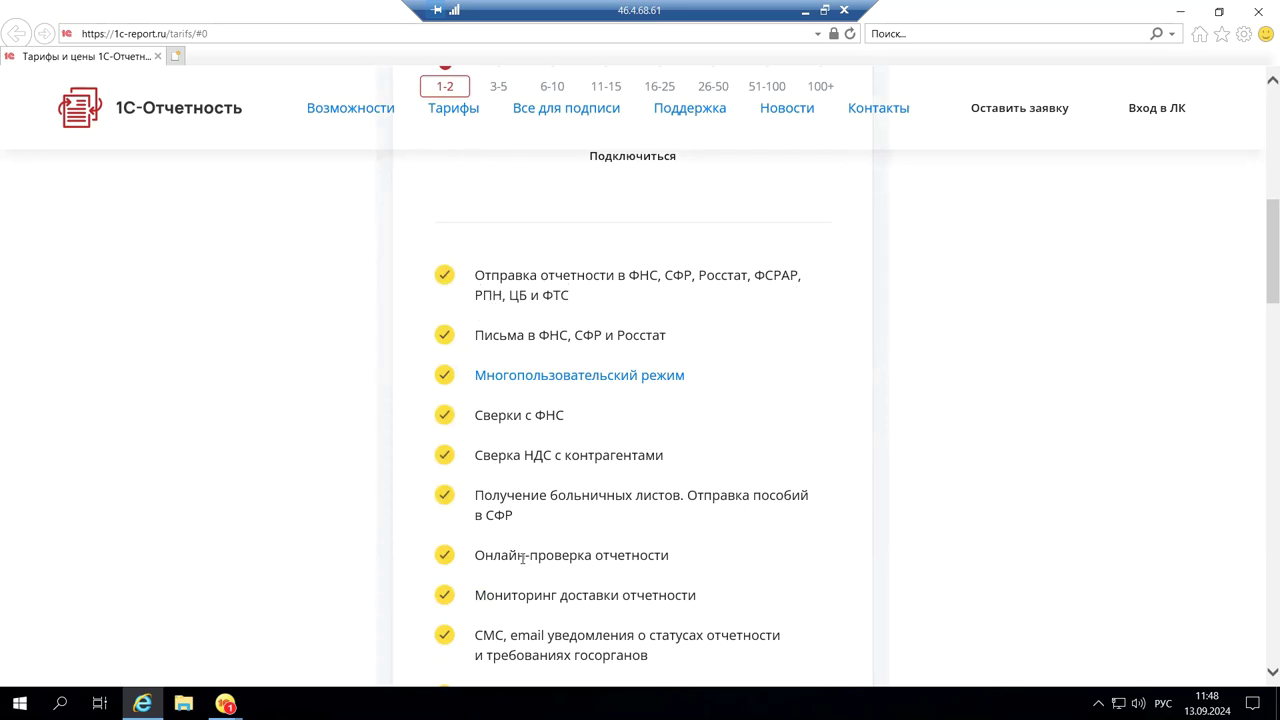
{"action": "scroll", "coordinate": [512, 550], "scroll_direction": "down", "scroll_amount": 3}
{"action": "scroll", "coordinate": [511, 550], "scroll_direction": "down", "scroll_amount": 2}
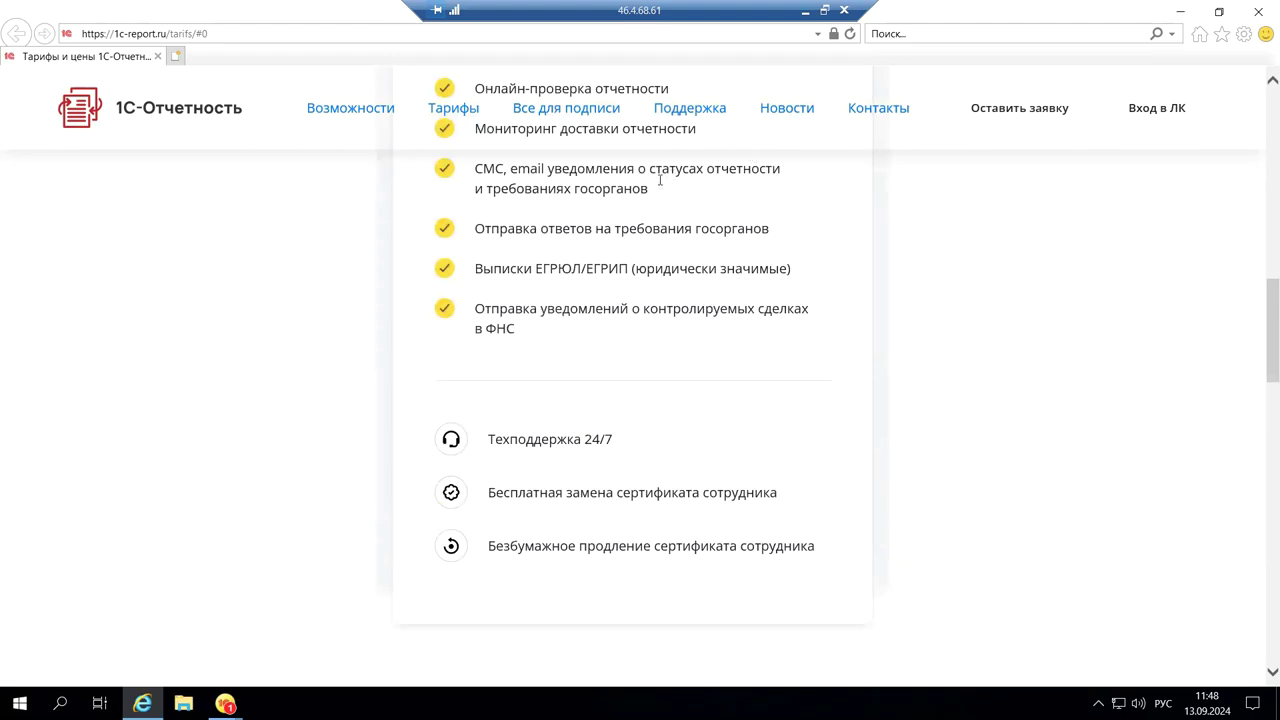
{"action": "scroll", "coordinate": [637, 194], "scroll_direction": "up", "scroll_amount": 8}
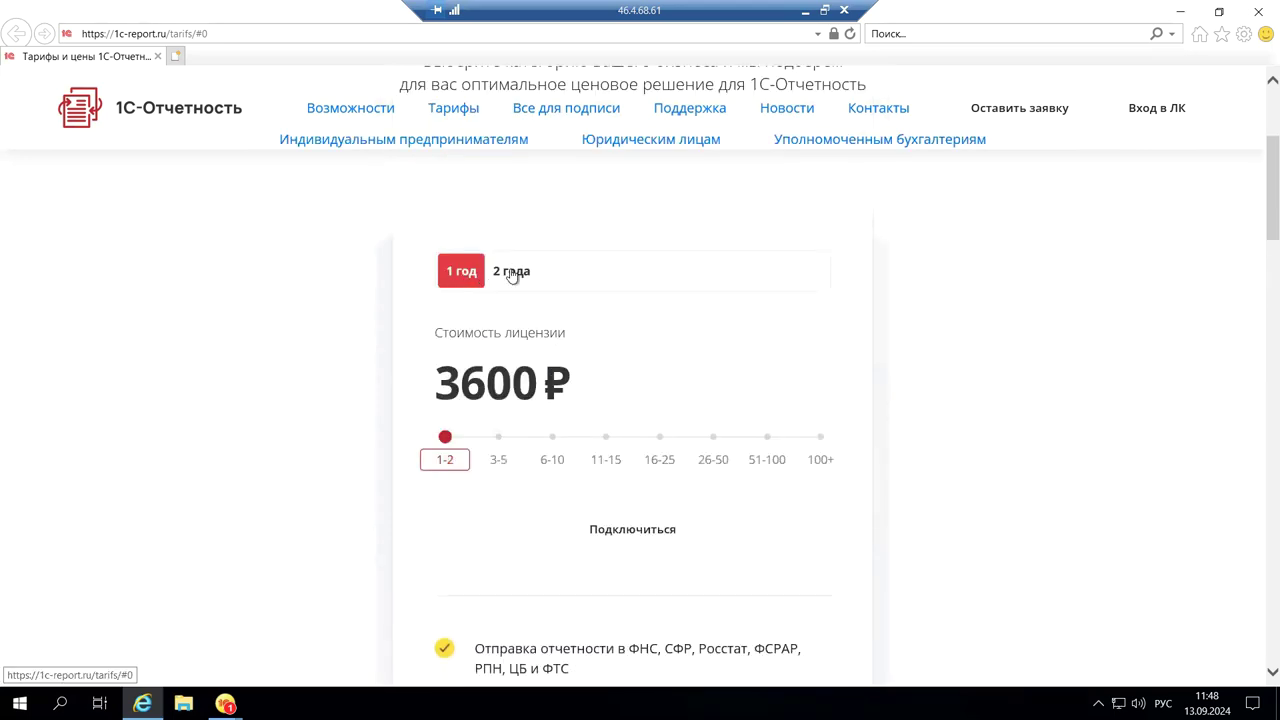
{"action": "left_click", "coordinate": [508, 272]}
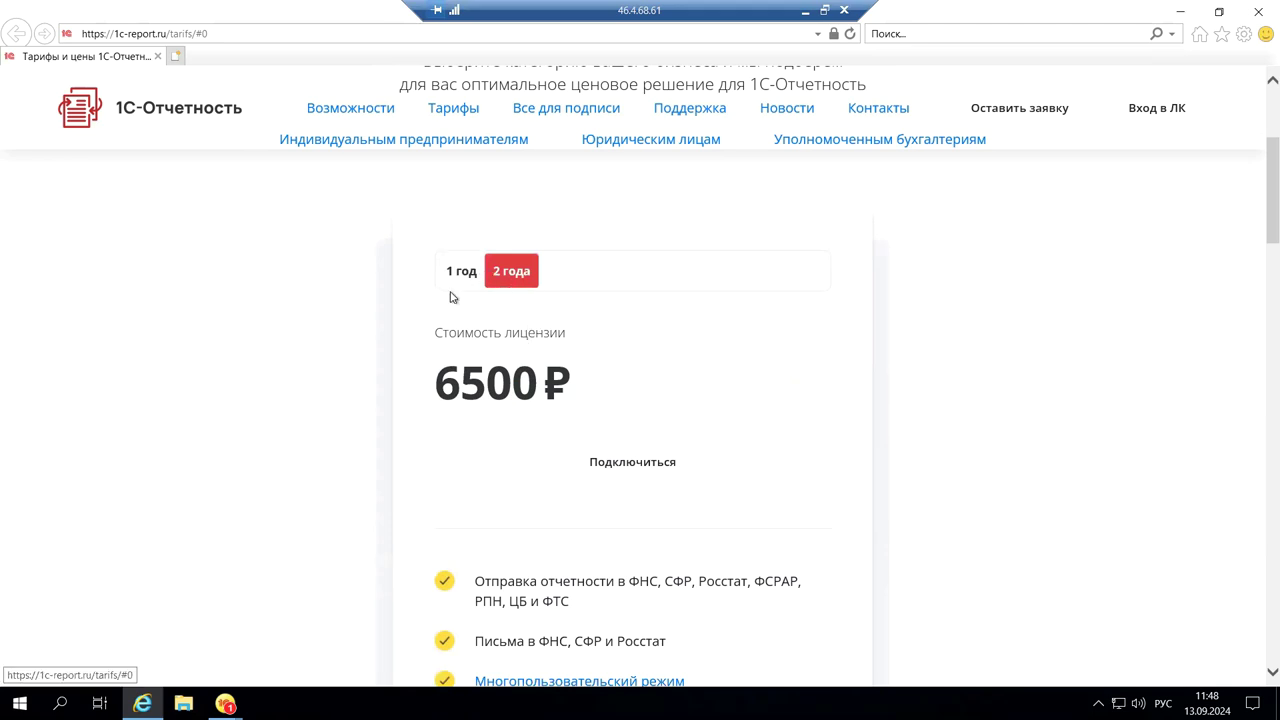
{"action": "left_click", "coordinate": [1257, 13]}
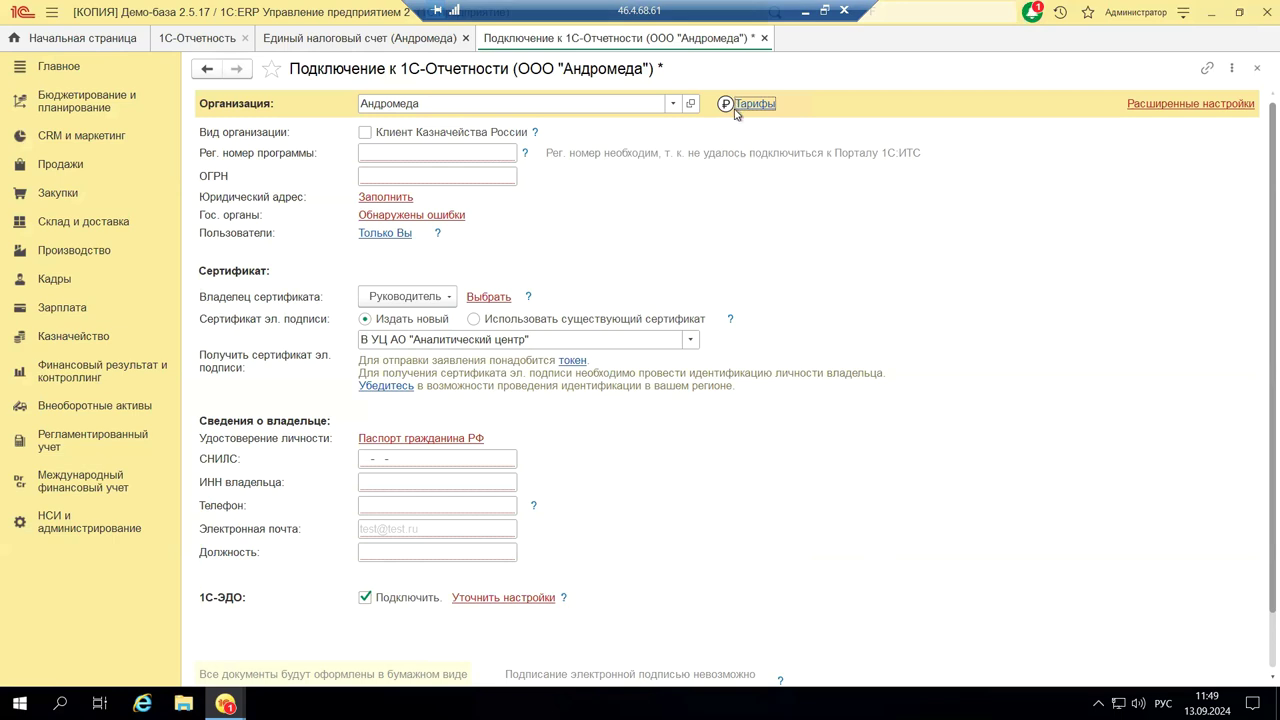
Step: Close the 1С-Отчетность connection form without saving the changes, and close the single tax account form
{"action": "left_click", "coordinate": [1254, 70]}
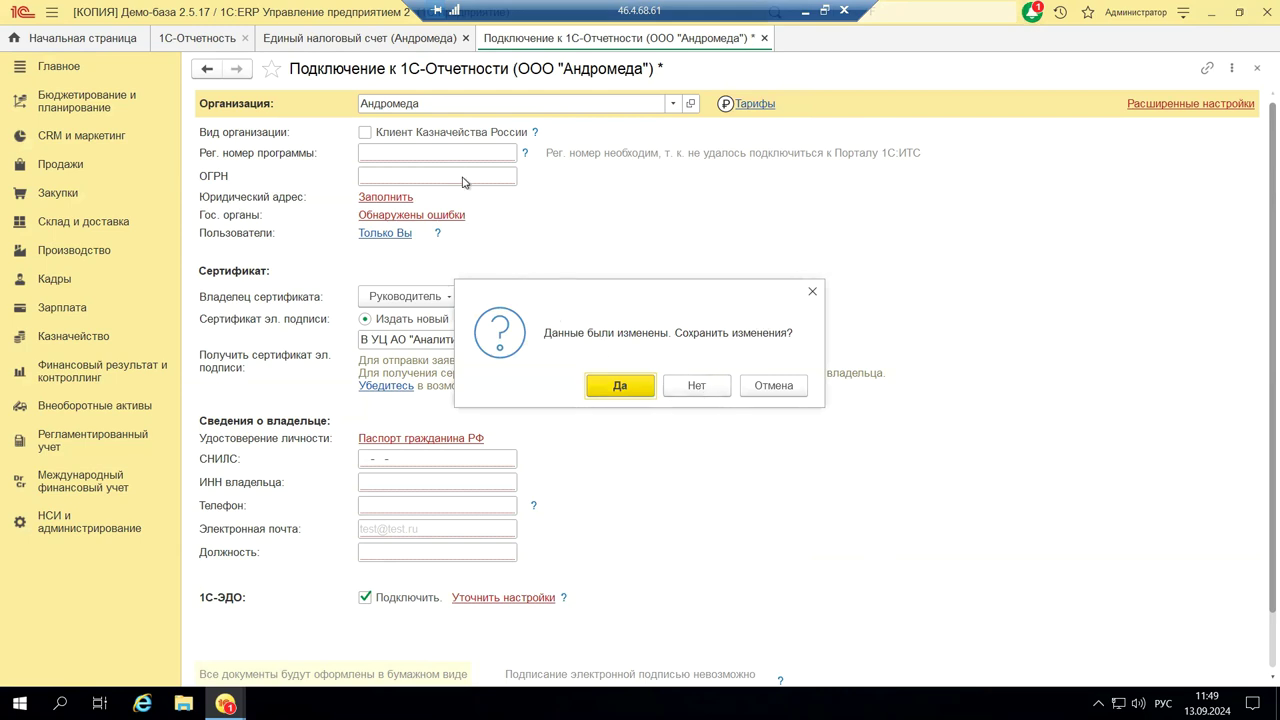
{"action": "left_click", "coordinate": [696, 388]}
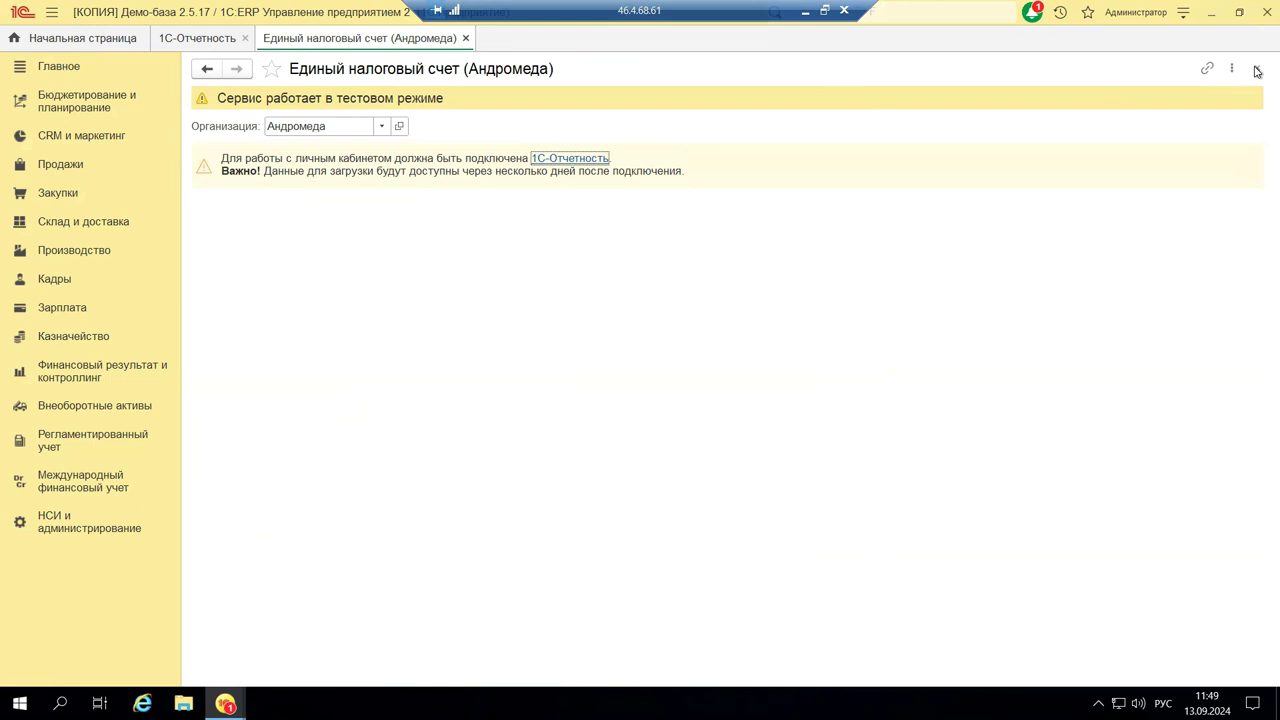
{"action": "left_click", "coordinate": [1259, 70]}
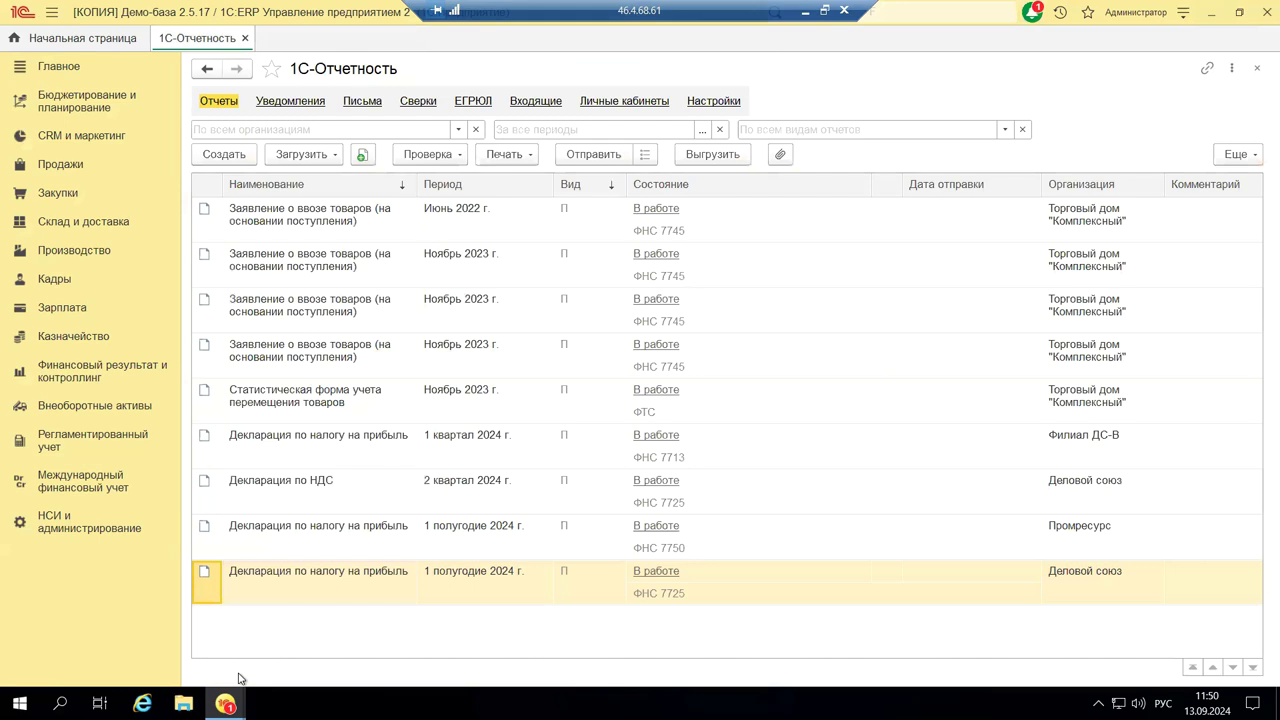
Step: Switch to the ЗУП Демо payroll base and dismiss the request to connect Интернет-поддержка
{"action": "mouse_move", "coordinate": [225, 704]}
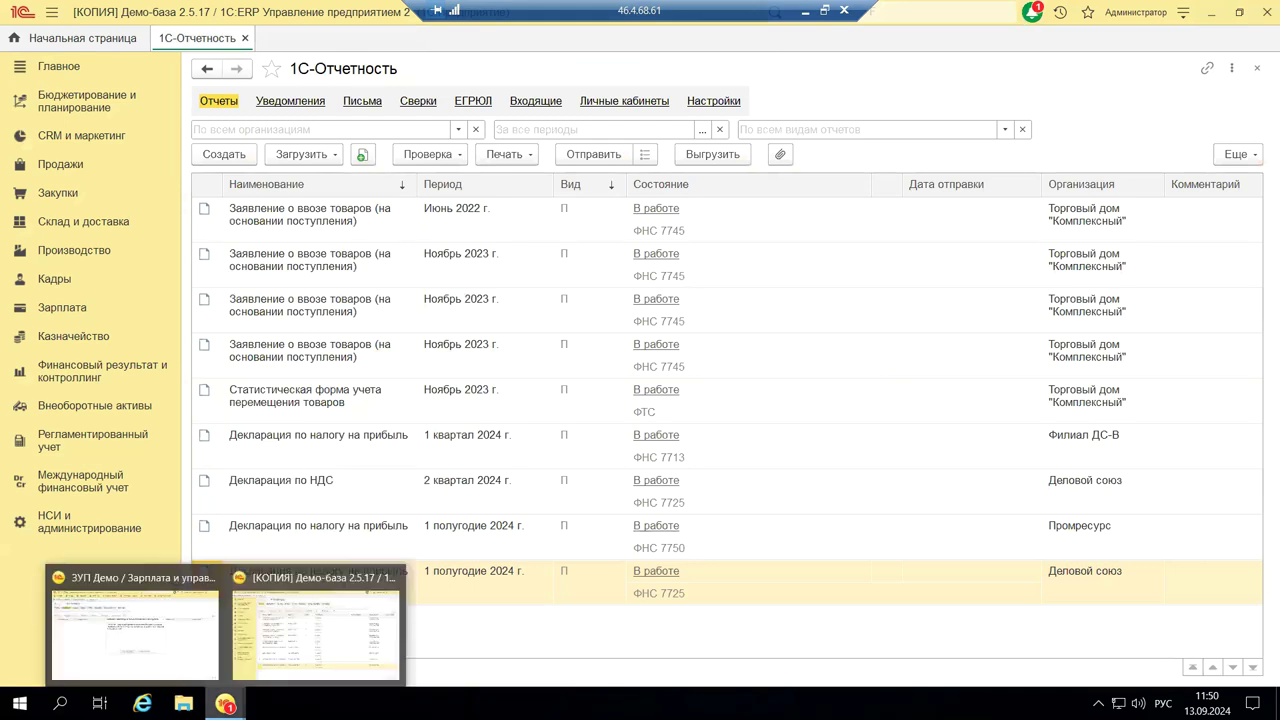
{"action": "left_click", "coordinate": [181, 665]}
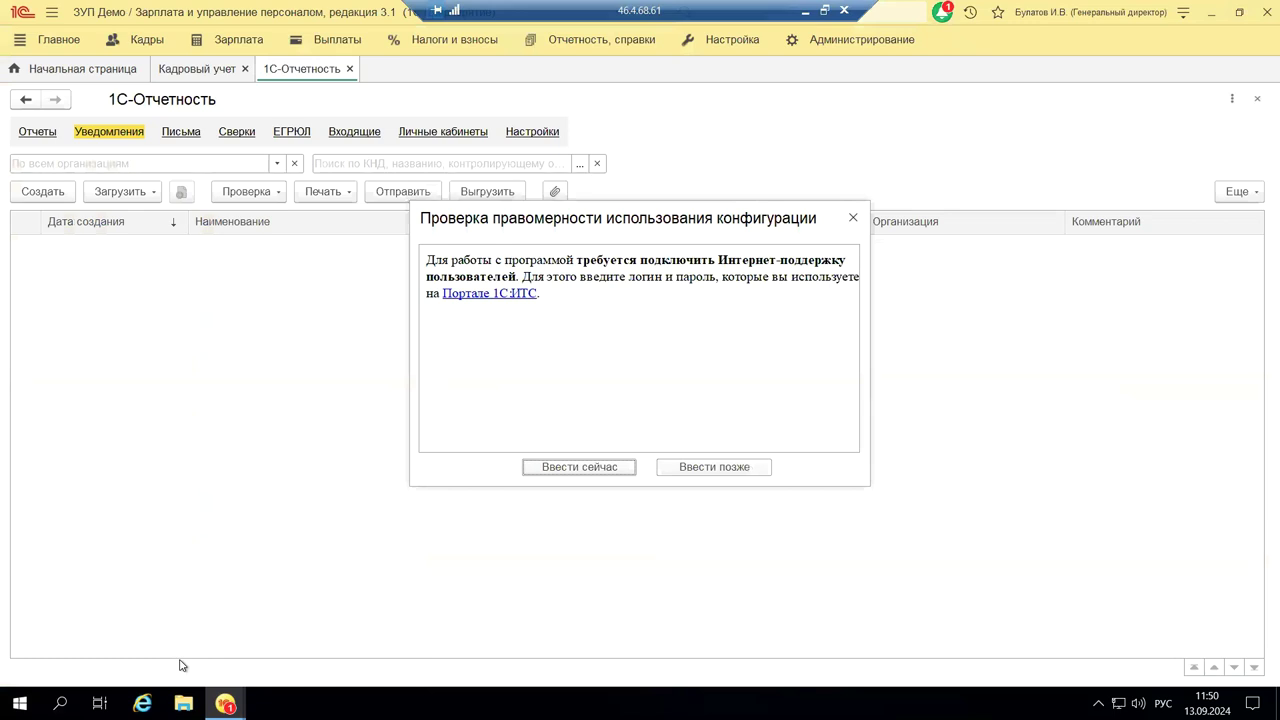
{"action": "left_click", "coordinate": [853, 218]}
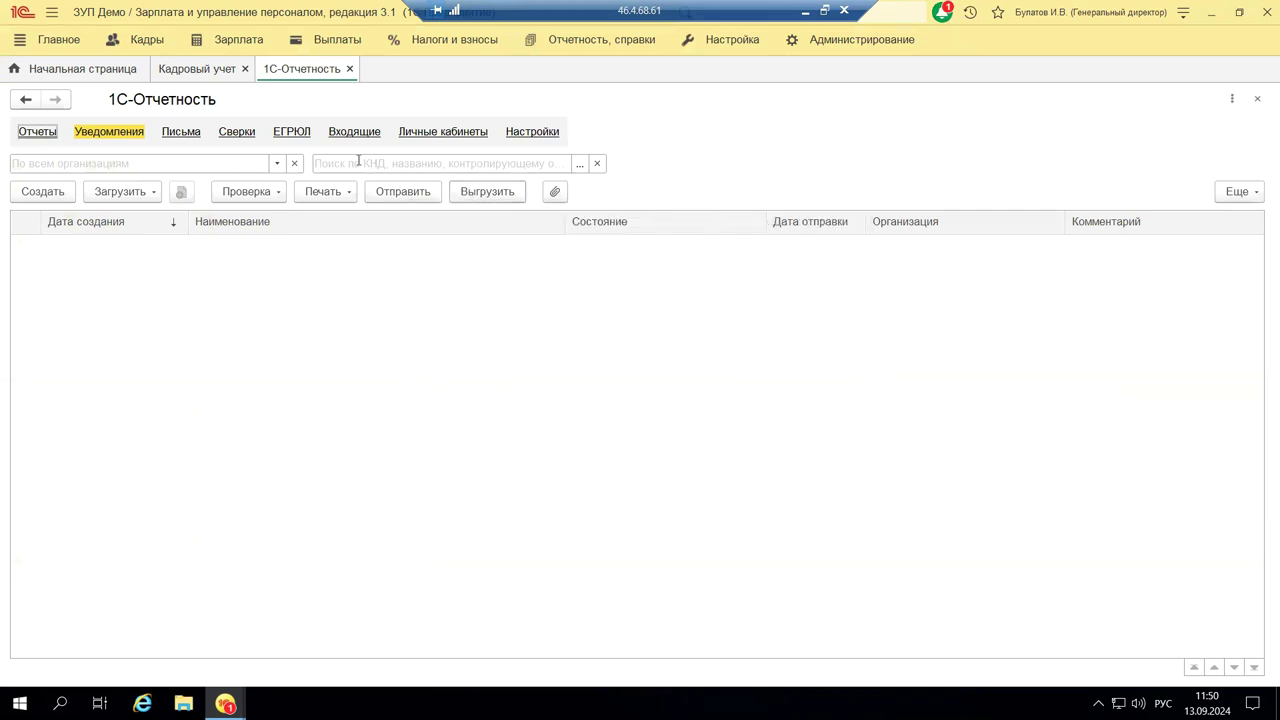
Step: Look through the commands offered for Зарплата and Кадры
{"action": "left_click", "coordinate": [193, 42]}
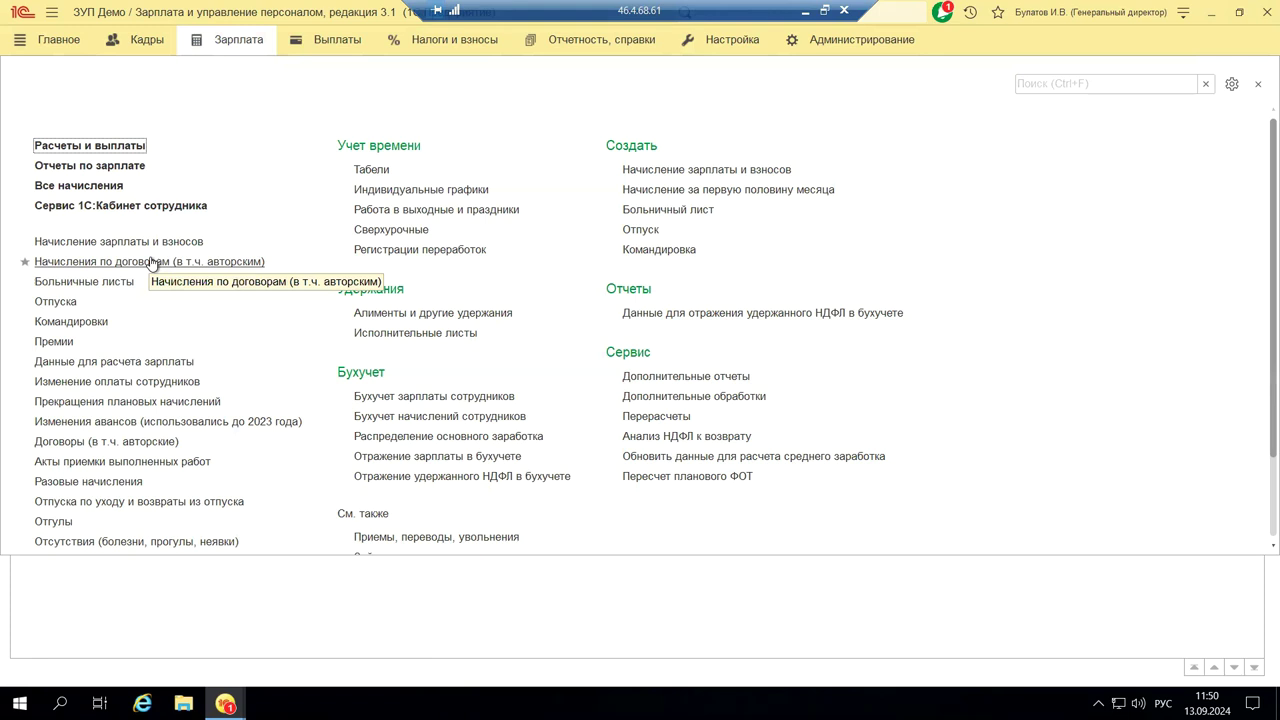
{"action": "scroll", "coordinate": [152, 278], "scroll_direction": "down", "scroll_amount": 3}
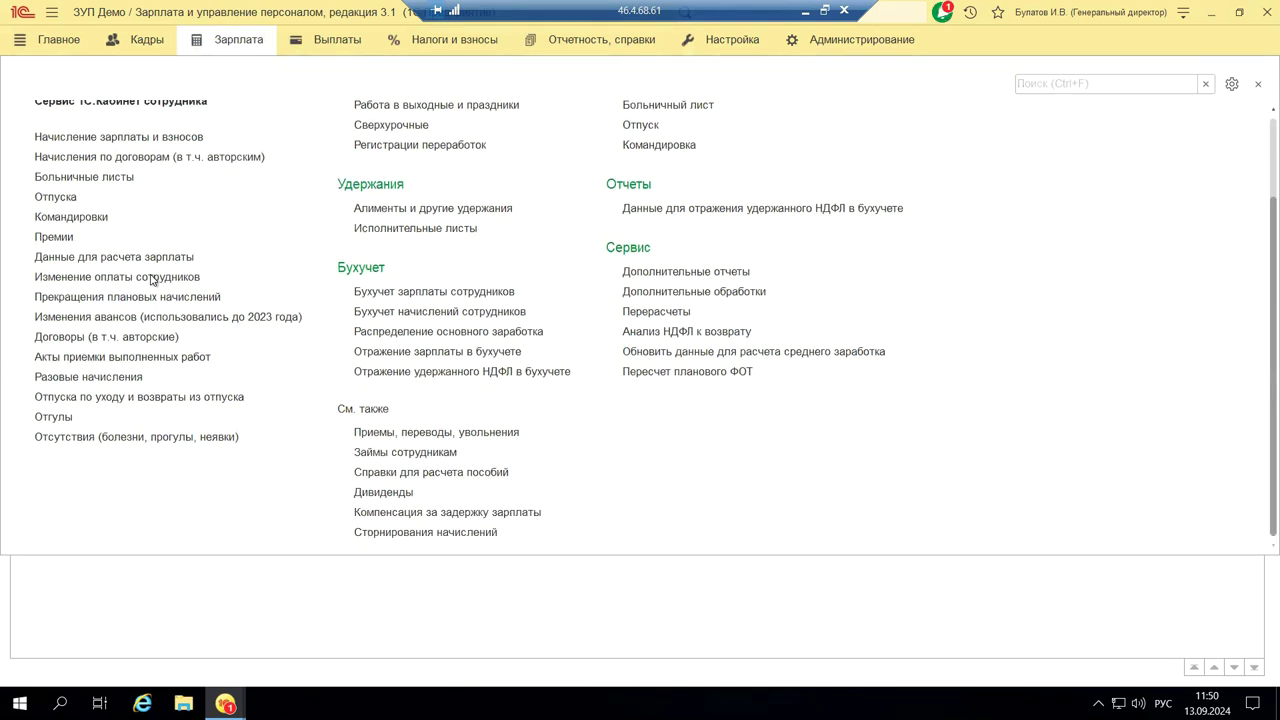
{"action": "scroll", "coordinate": [152, 280], "scroll_direction": "up", "scroll_amount": 3}
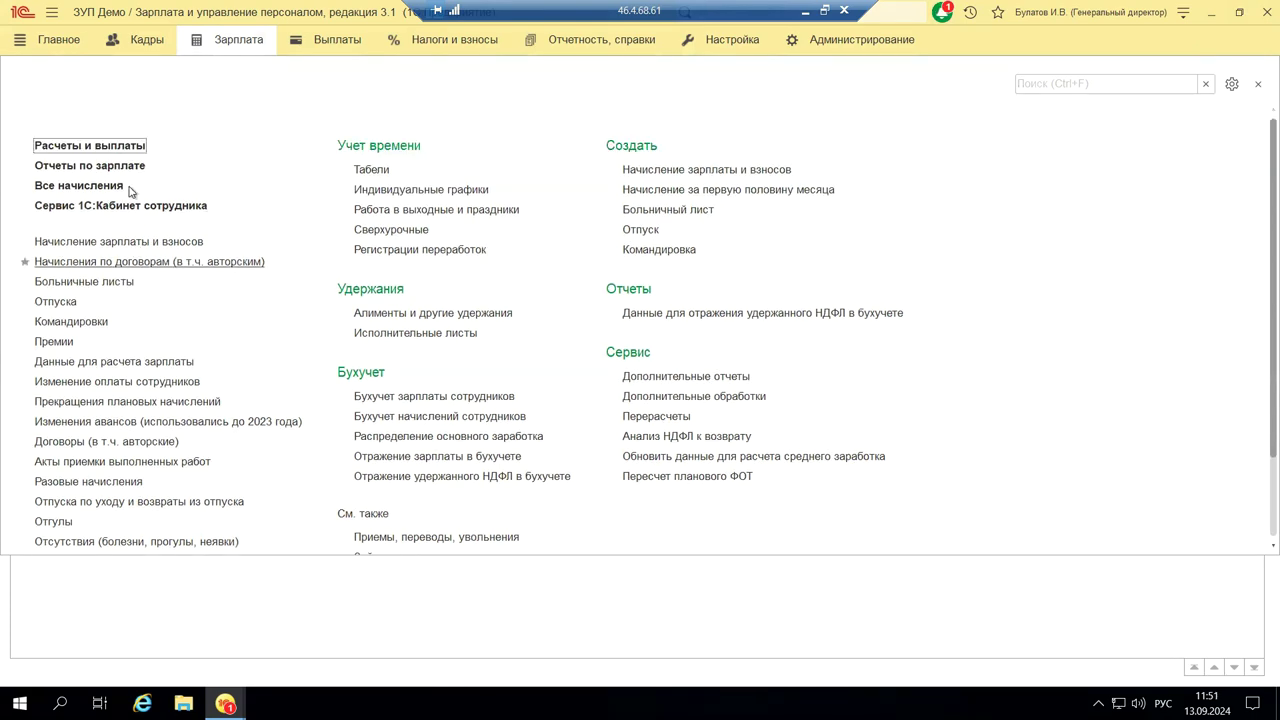
{"action": "left_click", "coordinate": [140, 42]}
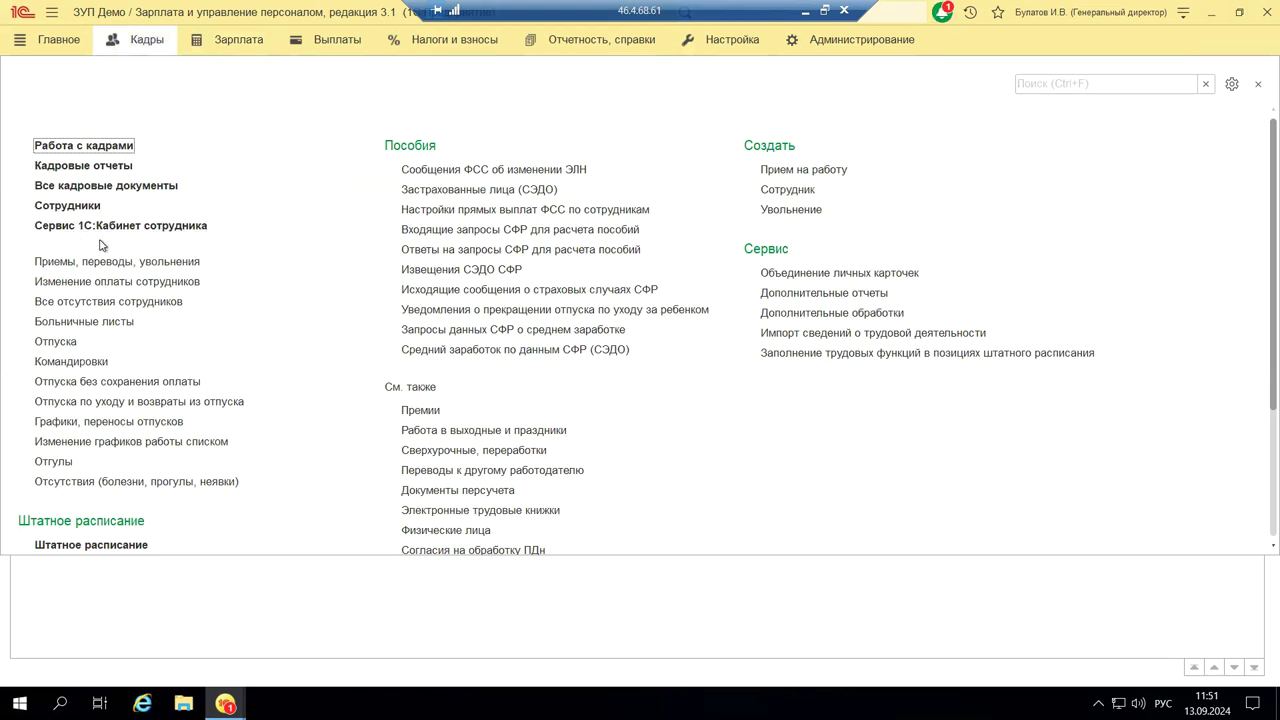
{"action": "scroll", "coordinate": [316, 300], "scroll_direction": "down", "scroll_amount": 4}
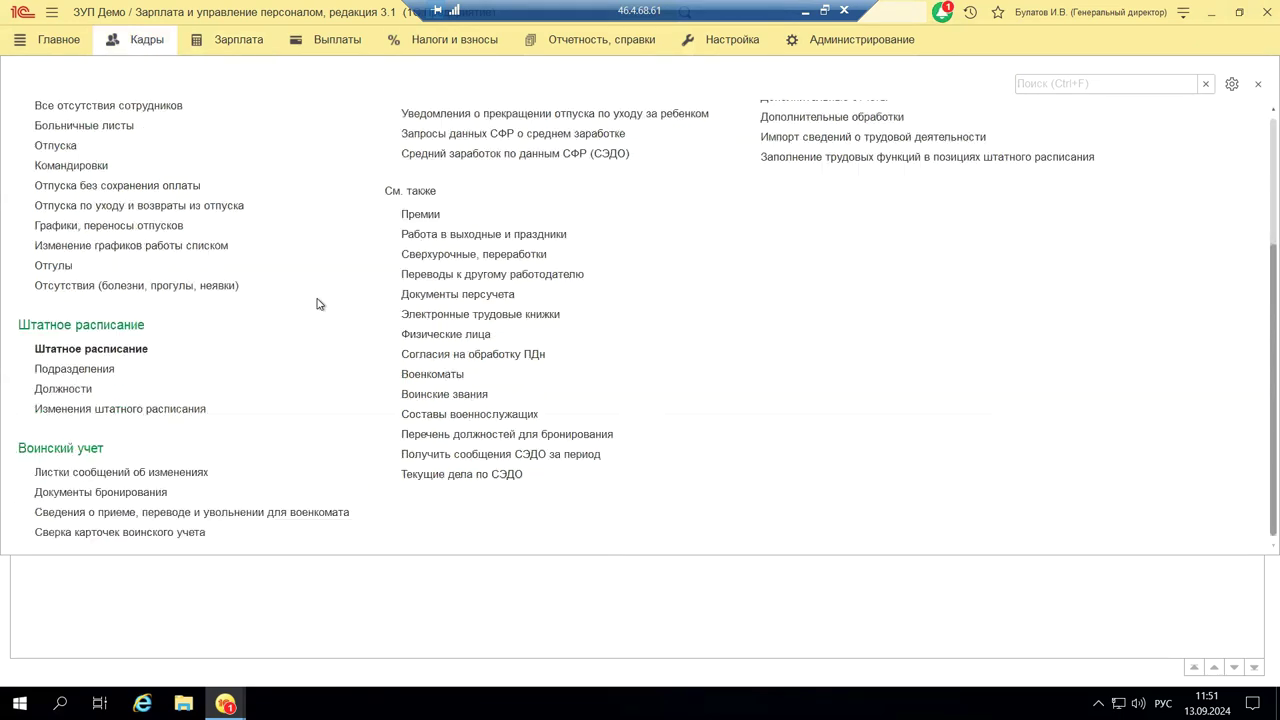
{"action": "scroll", "coordinate": [316, 290], "scroll_direction": "up", "scroll_amount": 3}
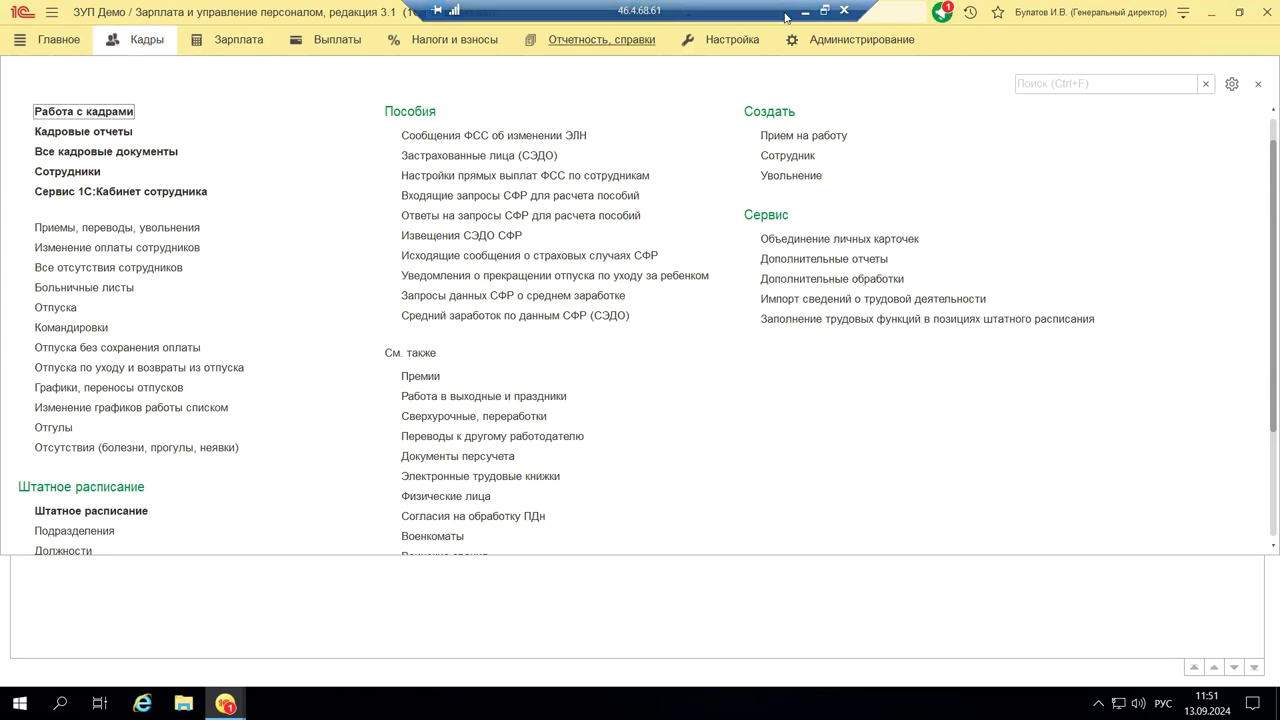
Step: Return to the 1С-Отчетность notifications and bring up the list of notification types for creating a new one
{"action": "left_click", "coordinate": [601, 39]}
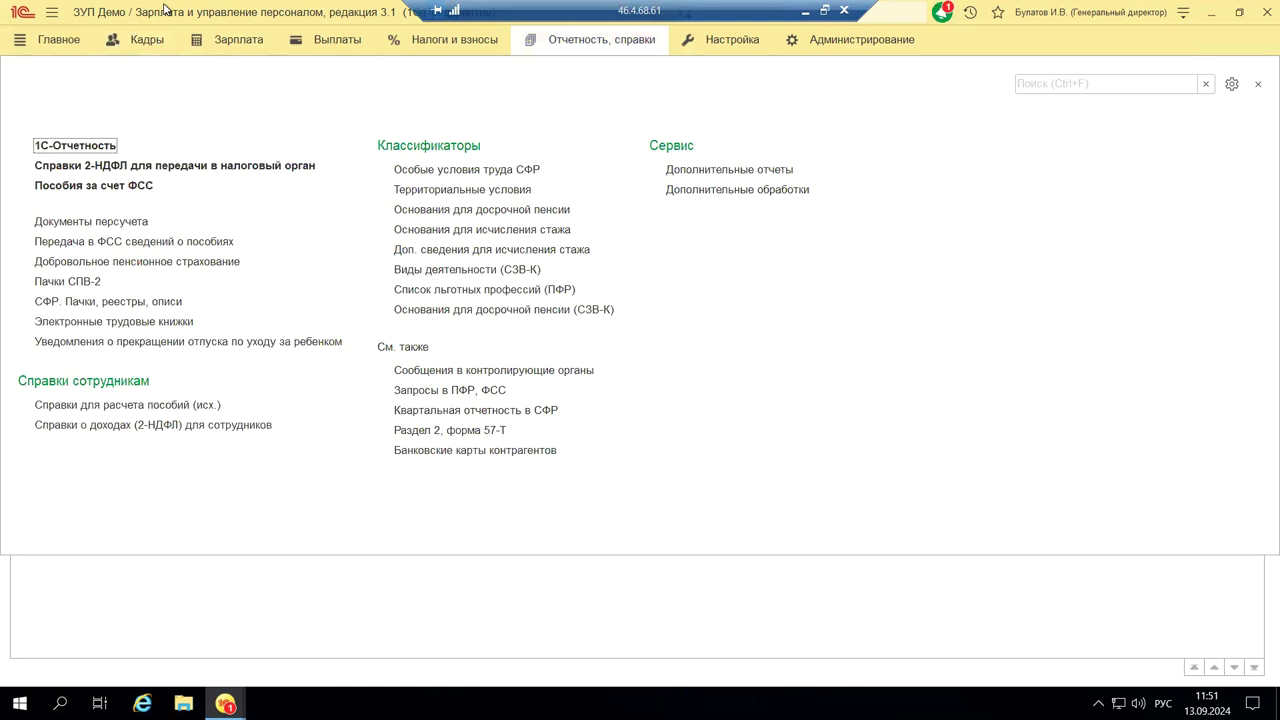
{"action": "left_click", "coordinate": [72, 148]}
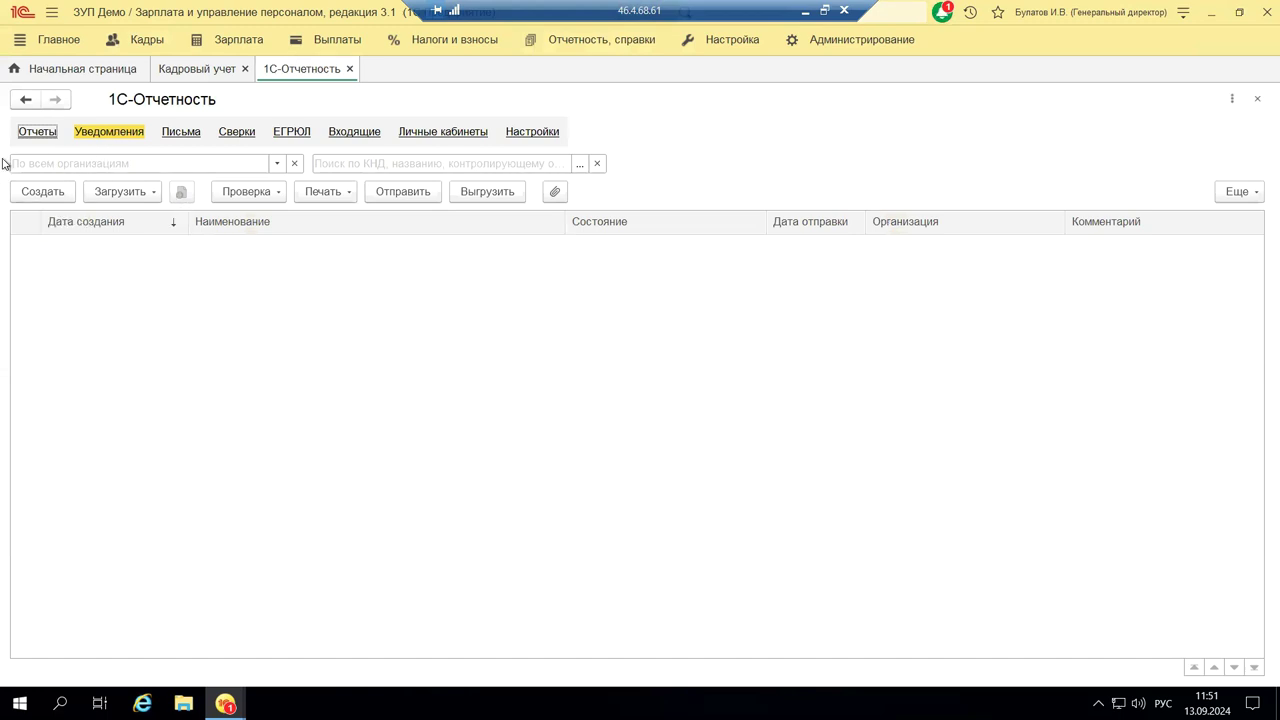
{"action": "left_click", "coordinate": [62, 193]}
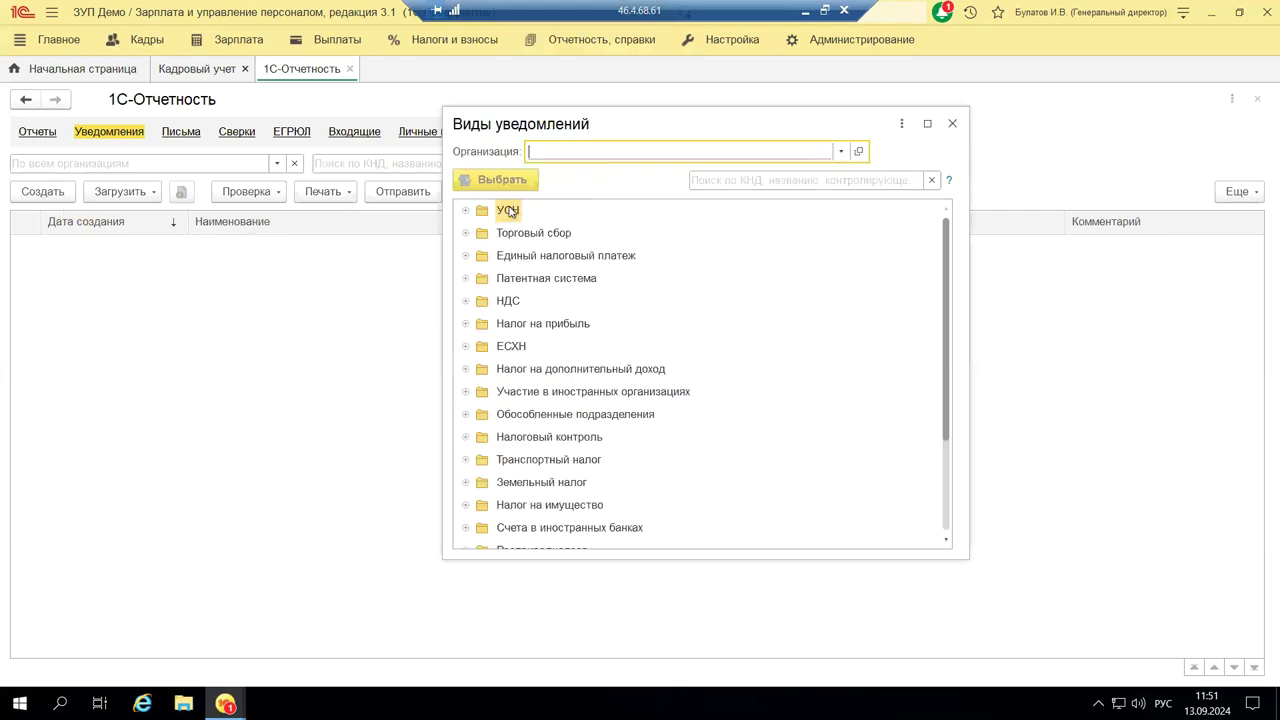
{"action": "left_click", "coordinate": [951, 125]}
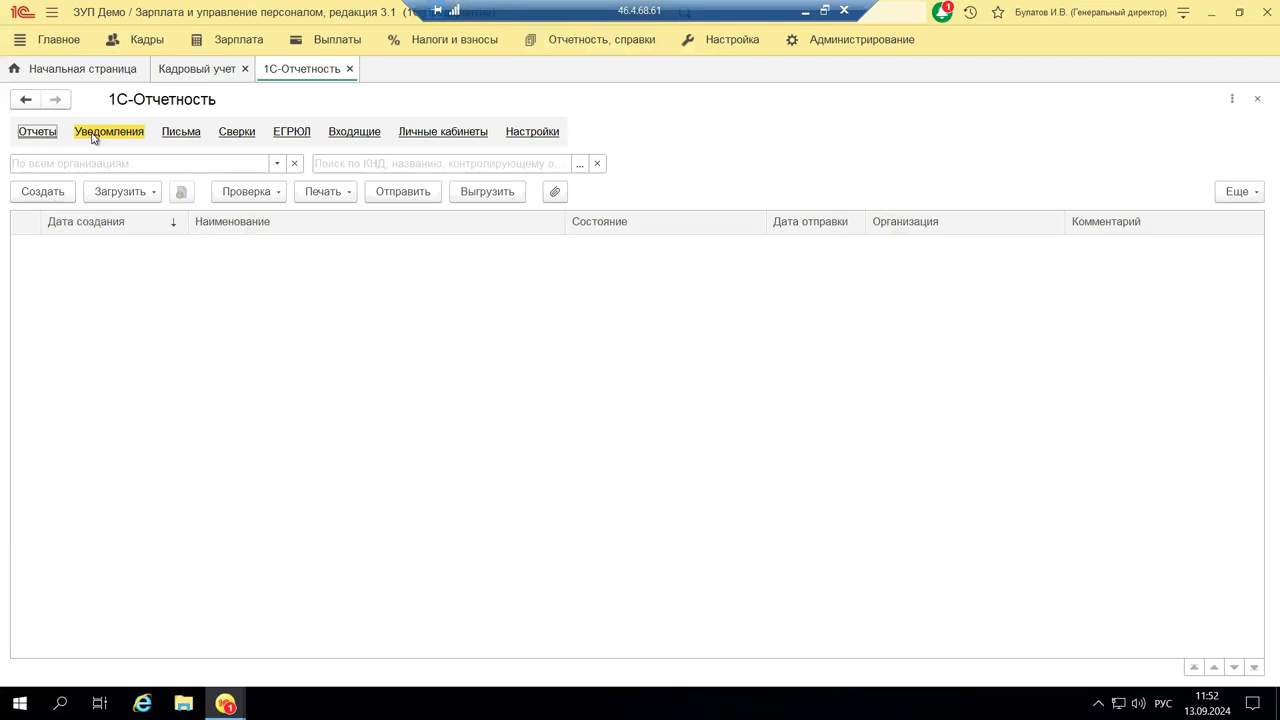
{"action": "left_click", "coordinate": [66, 193]}
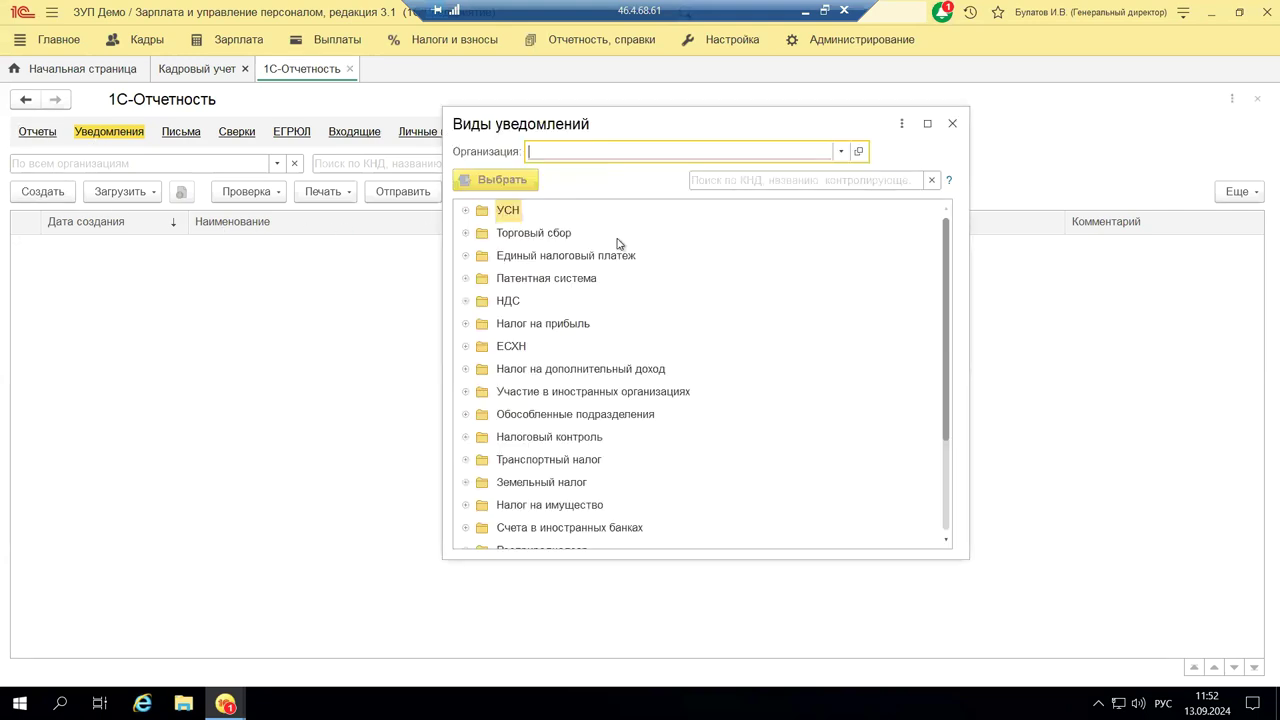
Step: Examine the forms offered in the УСН and МЧД folders of the notification types, and close the list
{"action": "left_click", "coordinate": [465, 211]}
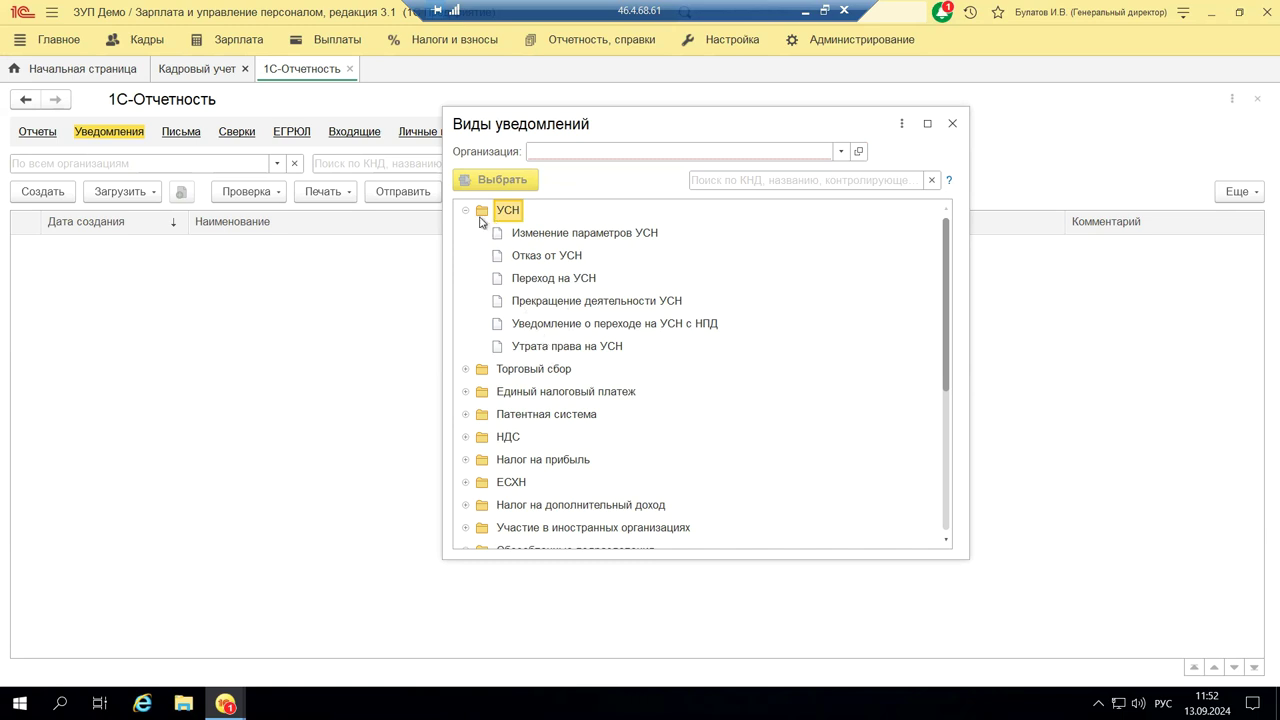
{"action": "left_click", "coordinate": [952, 125]}
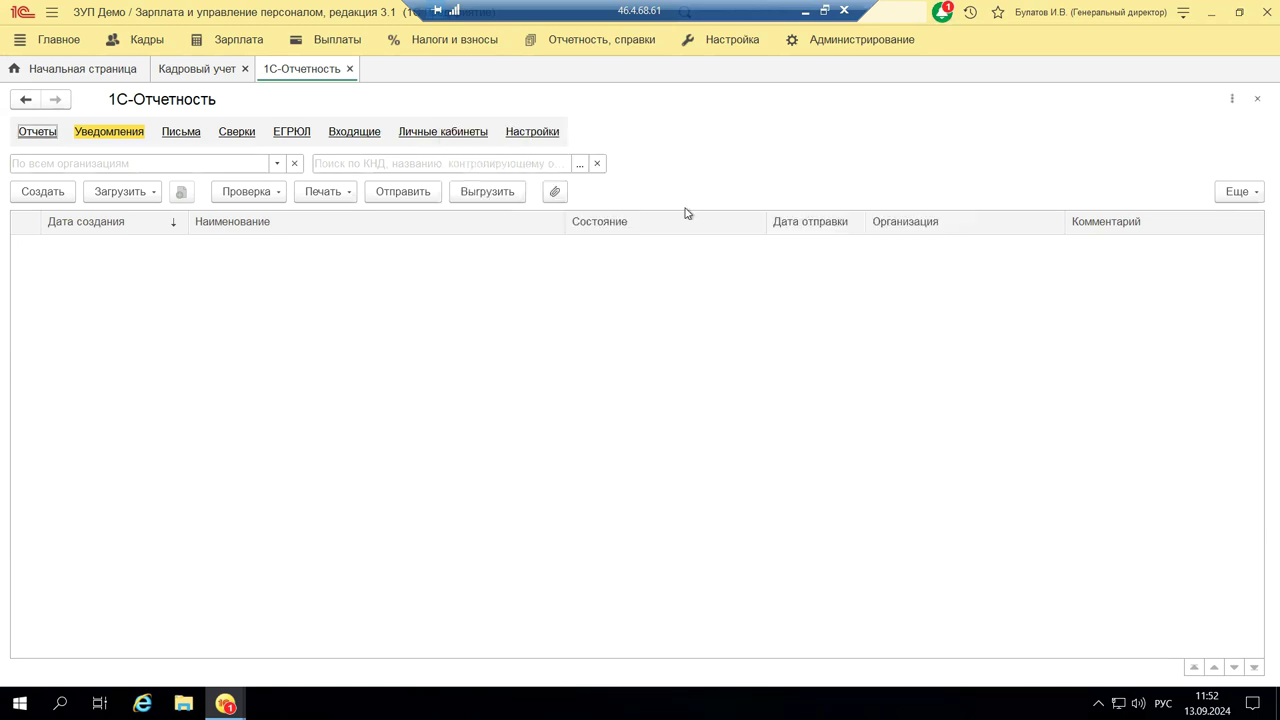
{"action": "left_click", "coordinate": [28, 194]}
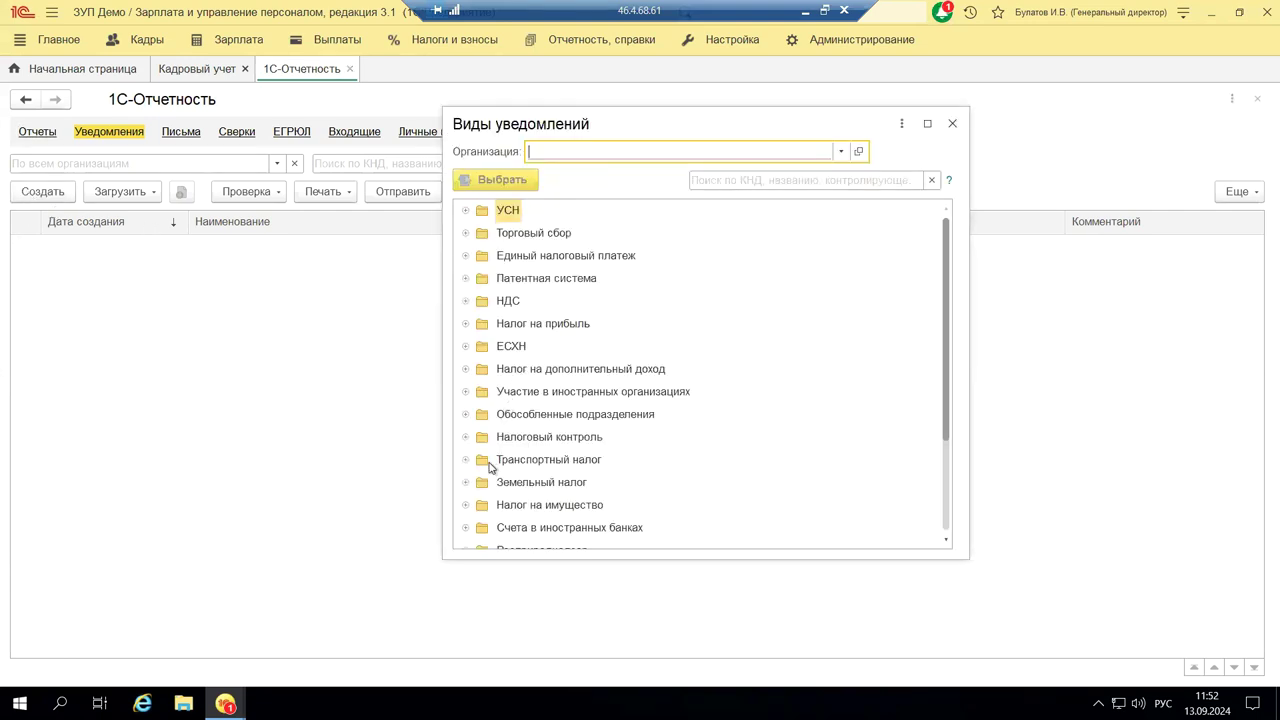
{"action": "scroll", "coordinate": [560, 445], "scroll_direction": "down", "scroll_amount": 2}
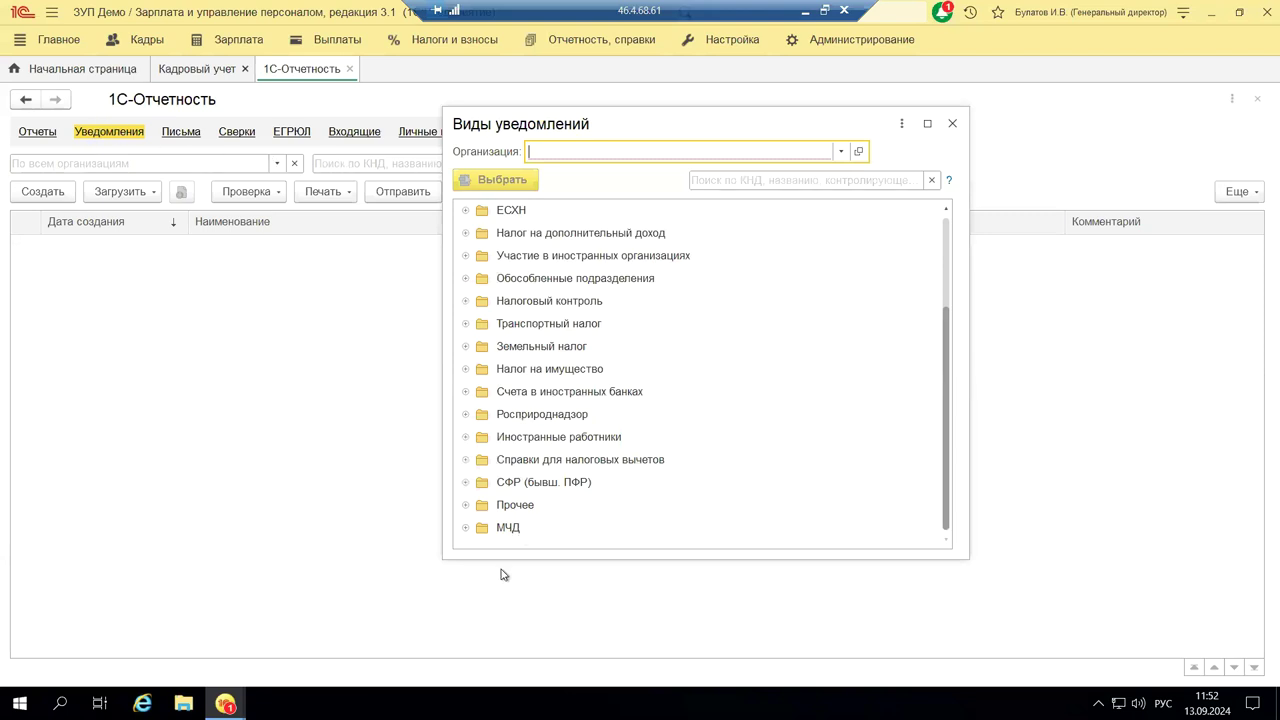
{"action": "left_click", "coordinate": [465, 528]}
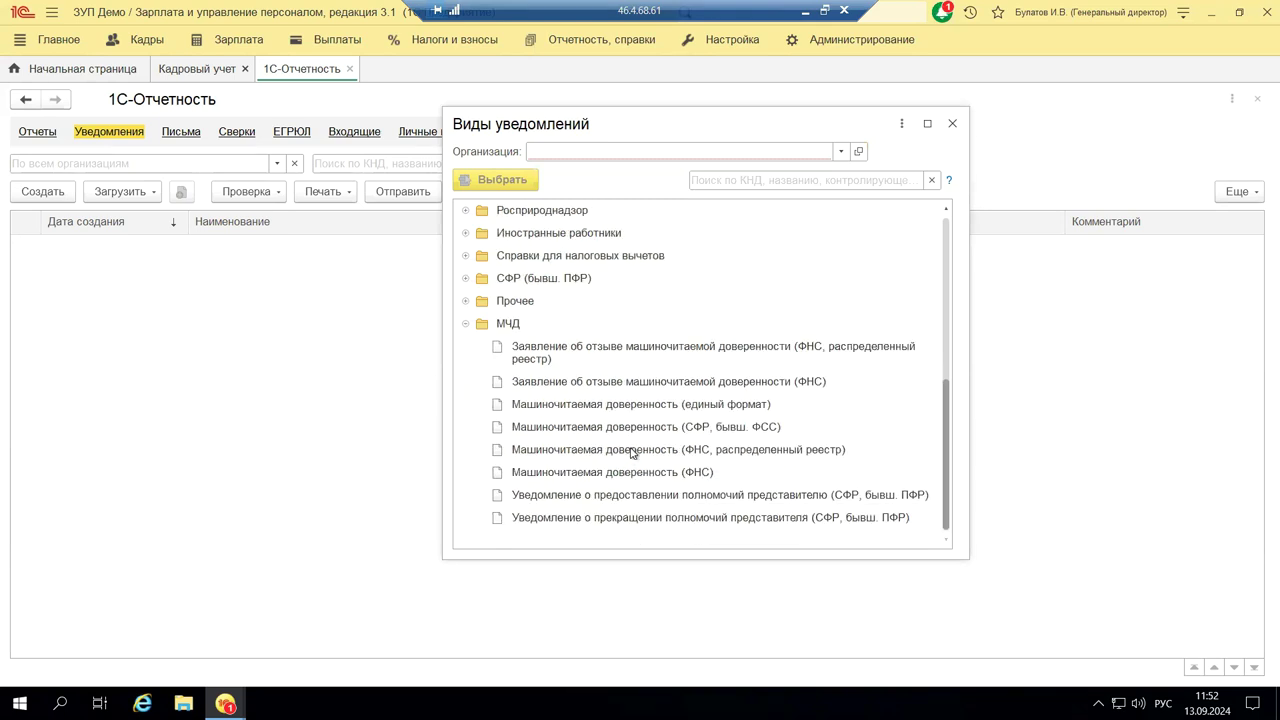
{"action": "left_click", "coordinate": [22, 190]}
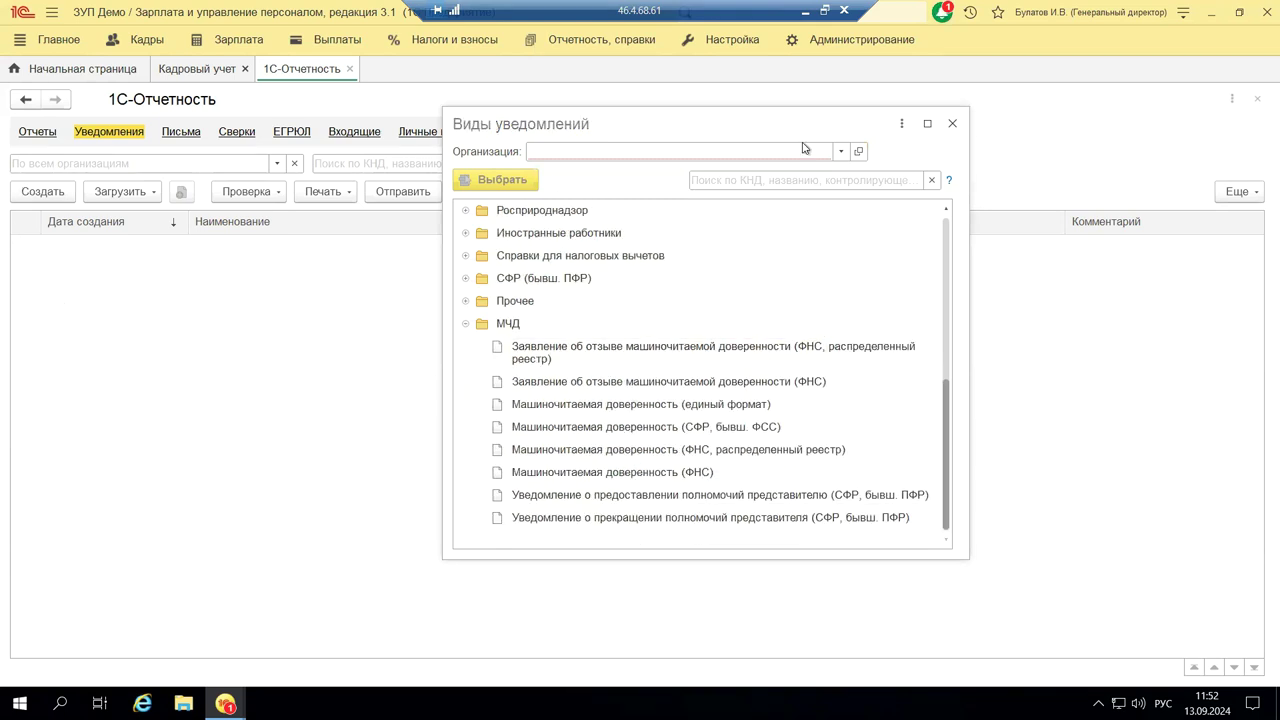
{"action": "left_click", "coordinate": [952, 124]}
Step: Dismiss the request to connect Интернет-поддержка and bring up the notification types for a new notification again
{"action": "left_click", "coordinate": [21, 192]}
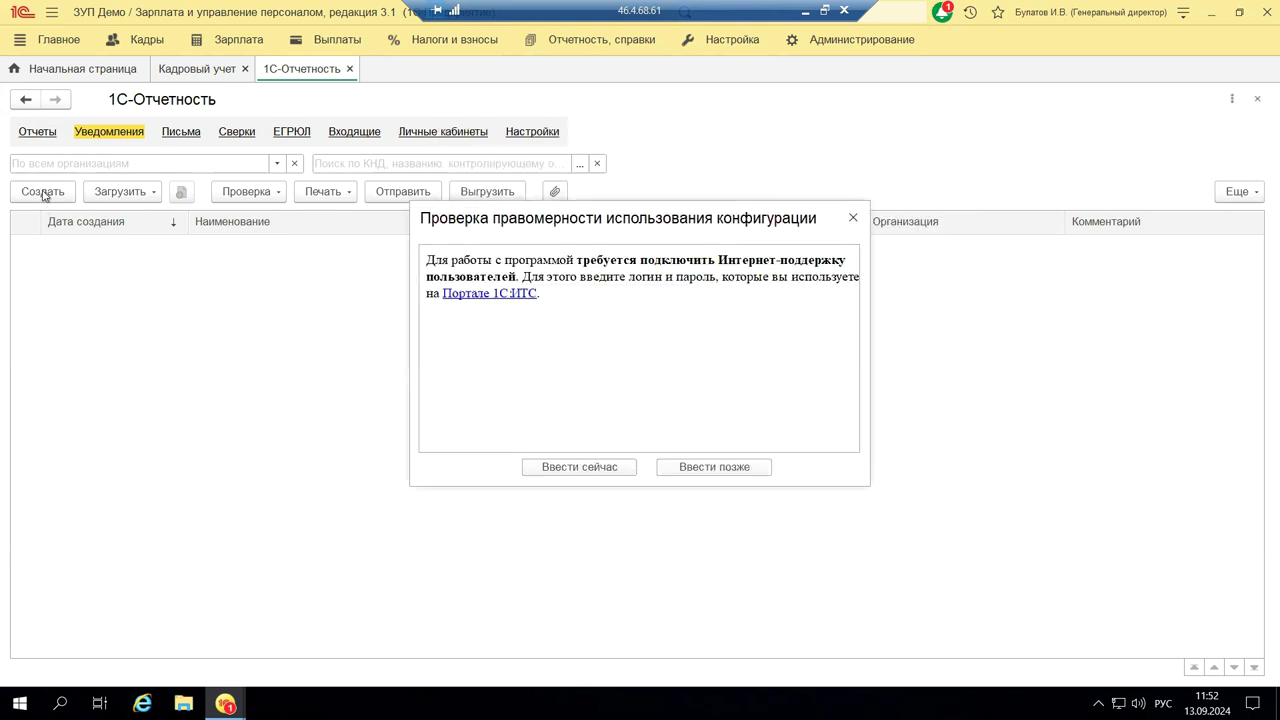
{"action": "left_click", "coordinate": [855, 218]}
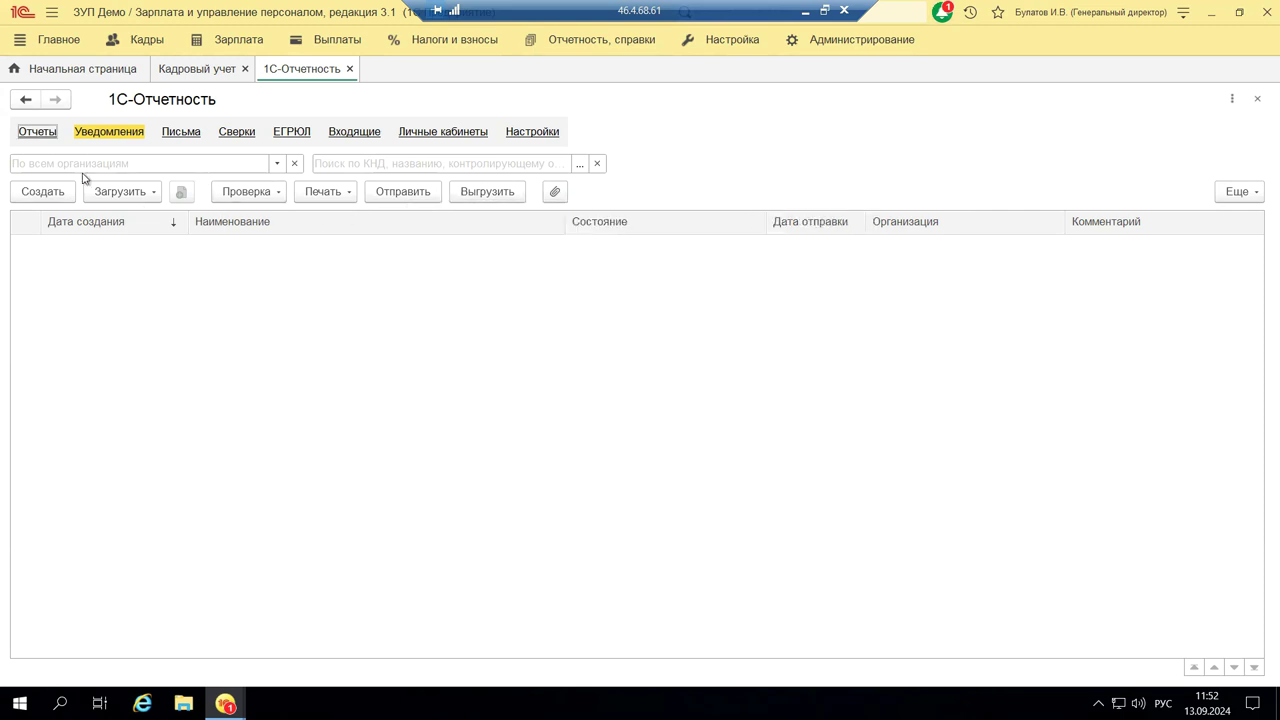
{"action": "left_click", "coordinate": [44, 191]}
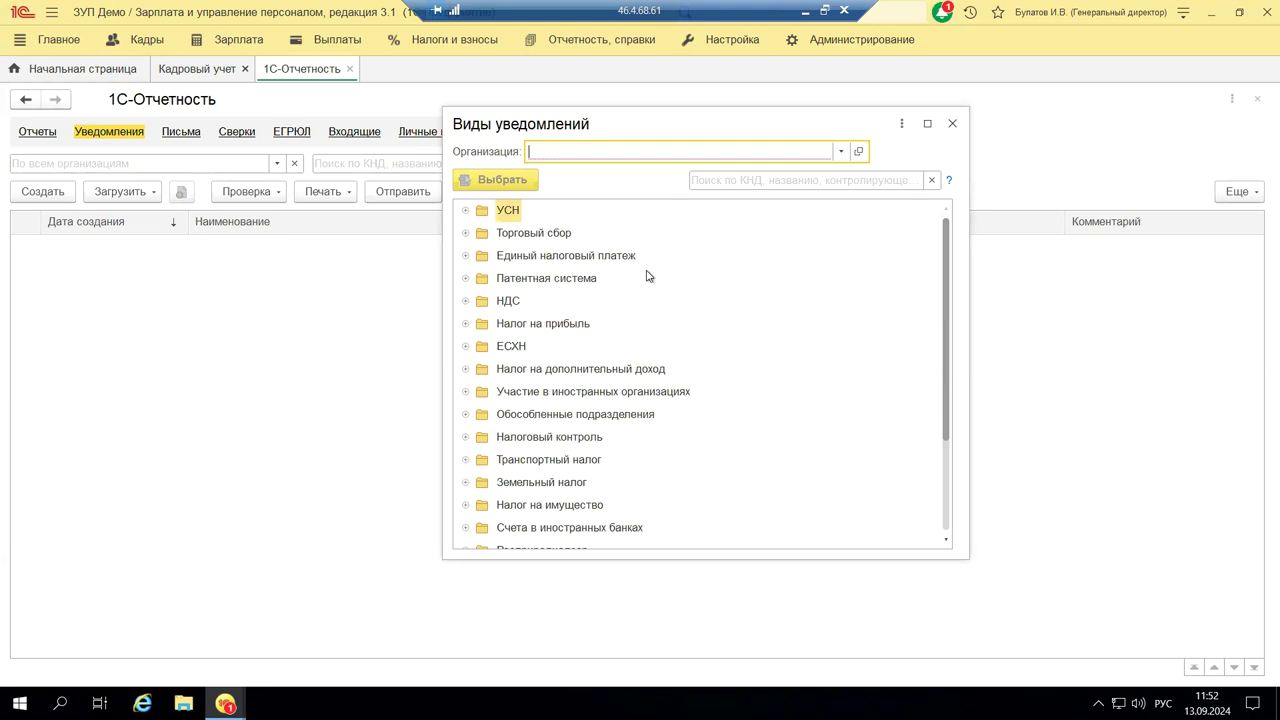
Step: Try to create a Журнал справок об оплате страховых взносов from the Справки для налоговых вычетов folder without an organization
{"action": "scroll", "coordinate": [595, 322], "scroll_direction": "down", "scroll_amount": 5}
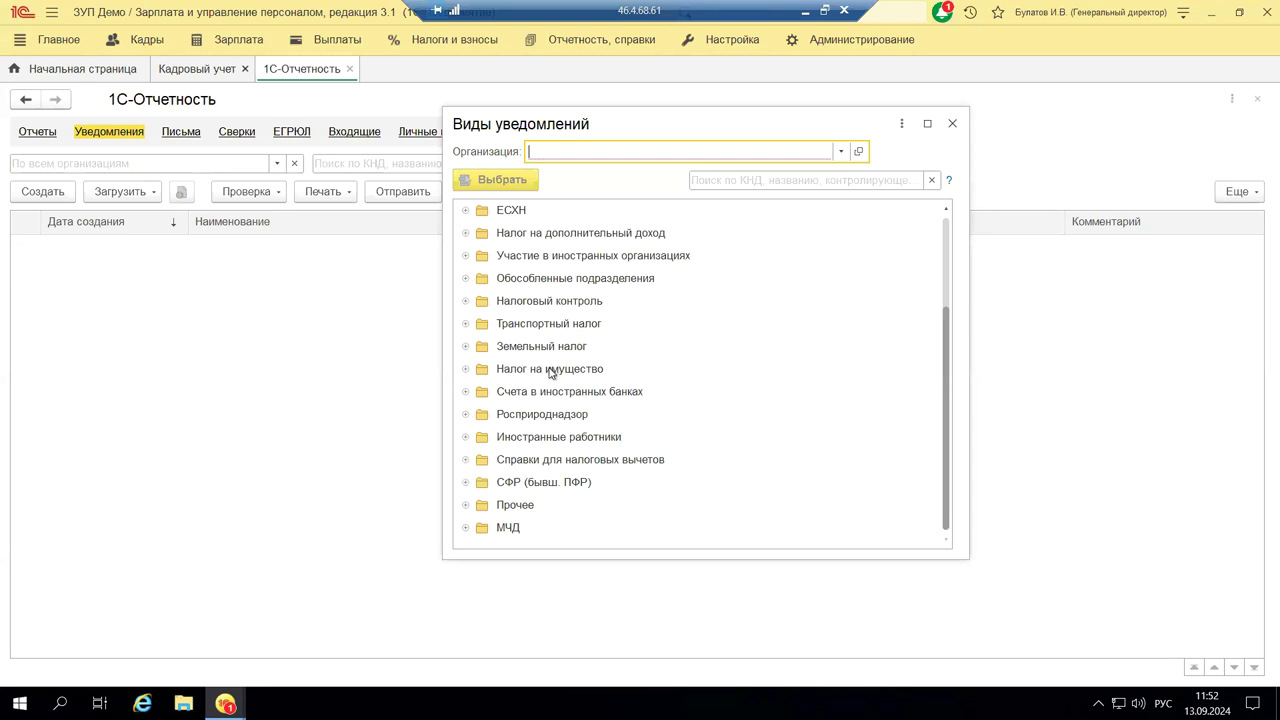
{"action": "left_click", "coordinate": [466, 461]}
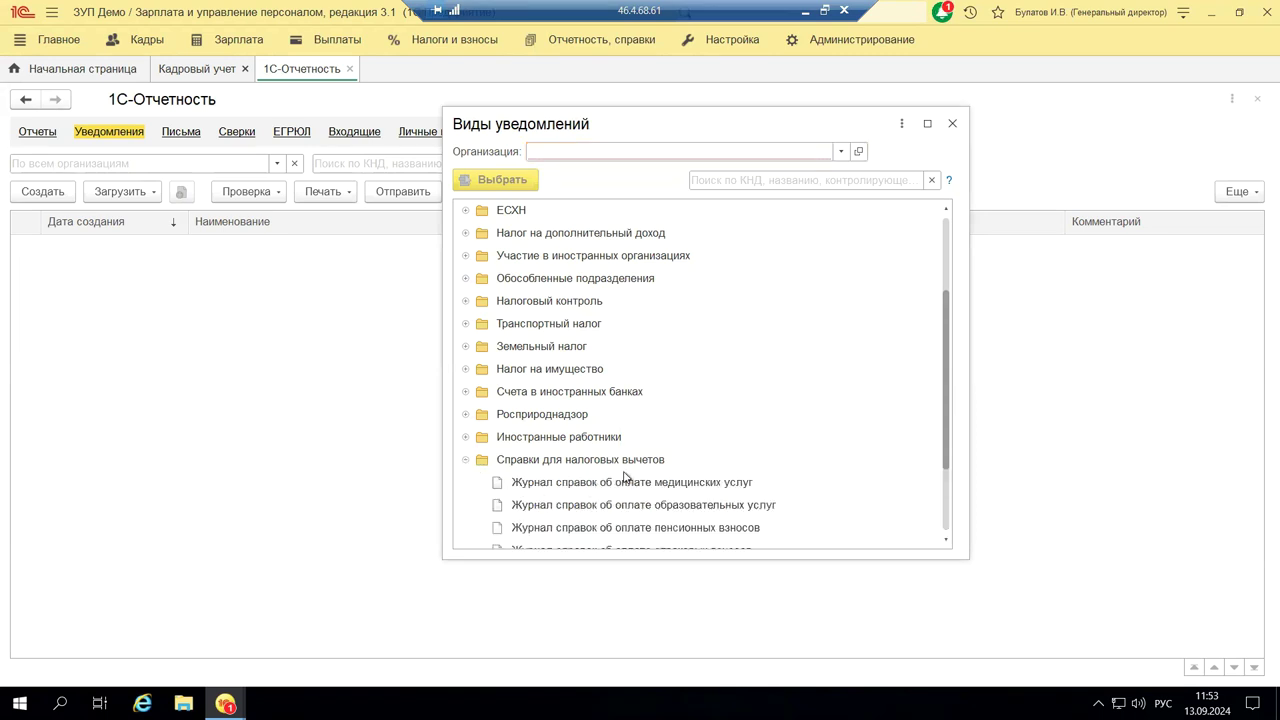
{"action": "scroll", "coordinate": [626, 477], "scroll_direction": "down", "scroll_amount": 2}
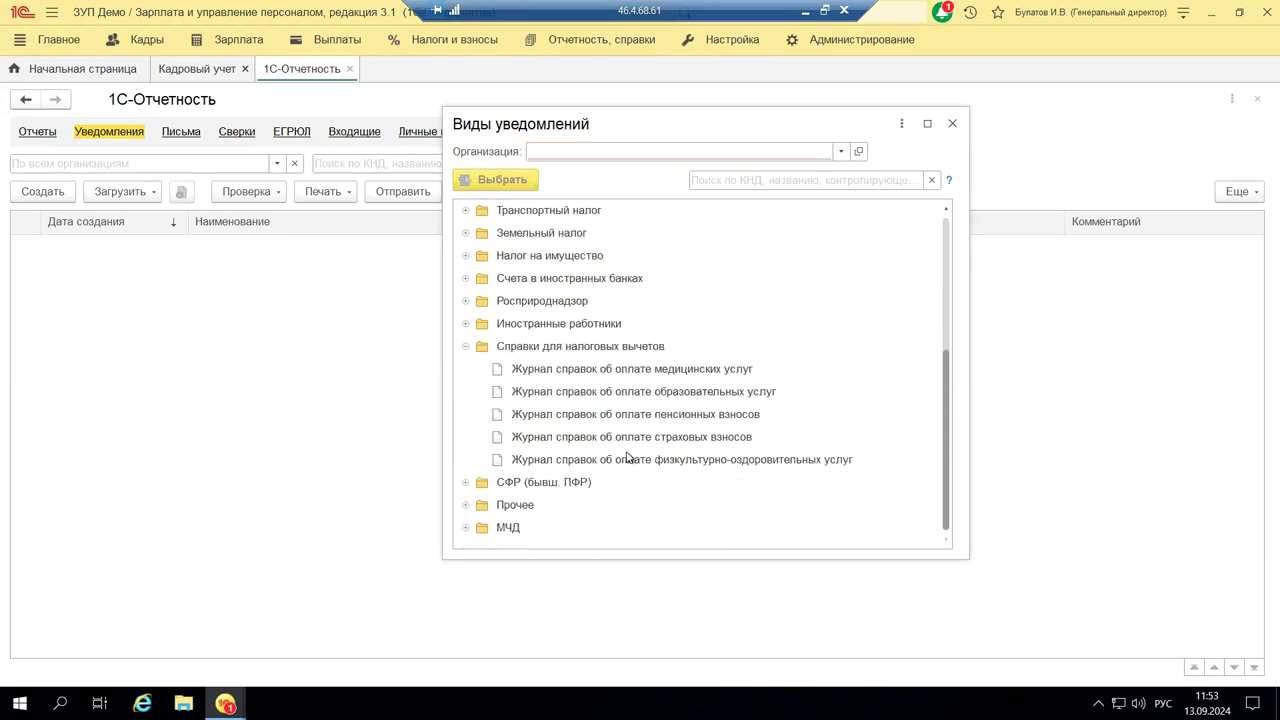
{"action": "left_click", "coordinate": [626, 442]}
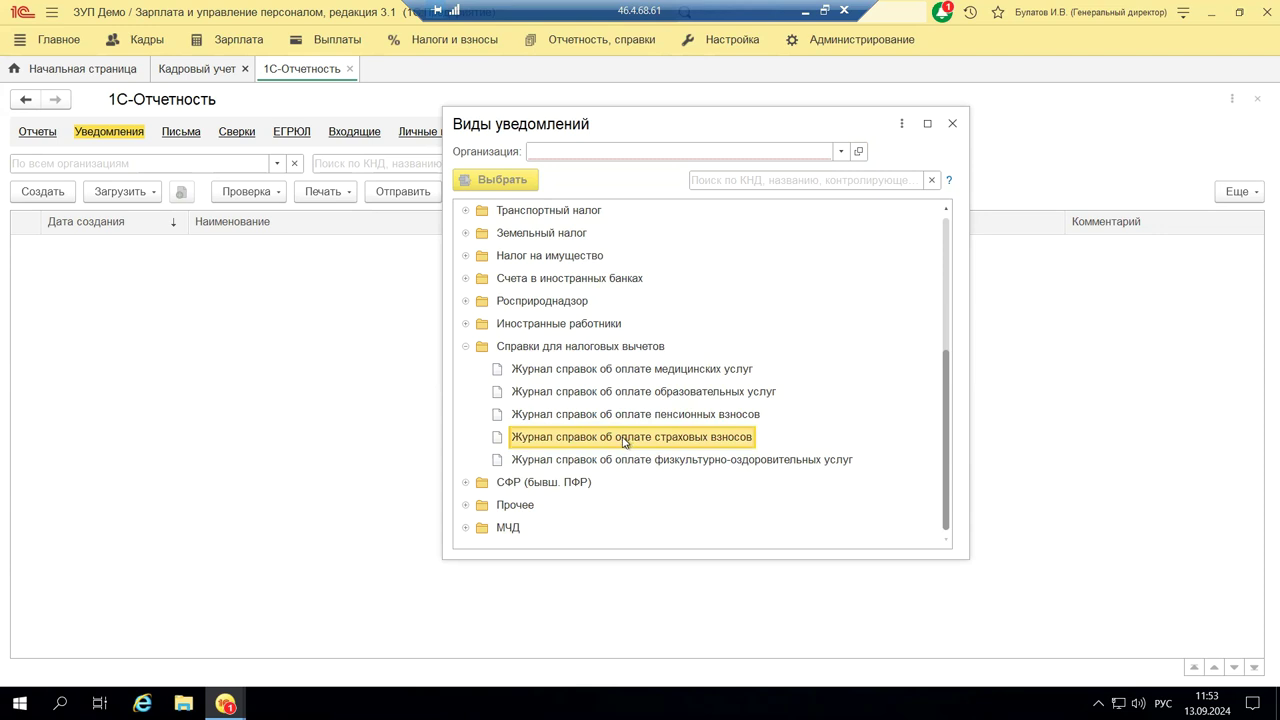
{"action": "double_click", "coordinate": [626, 442]}
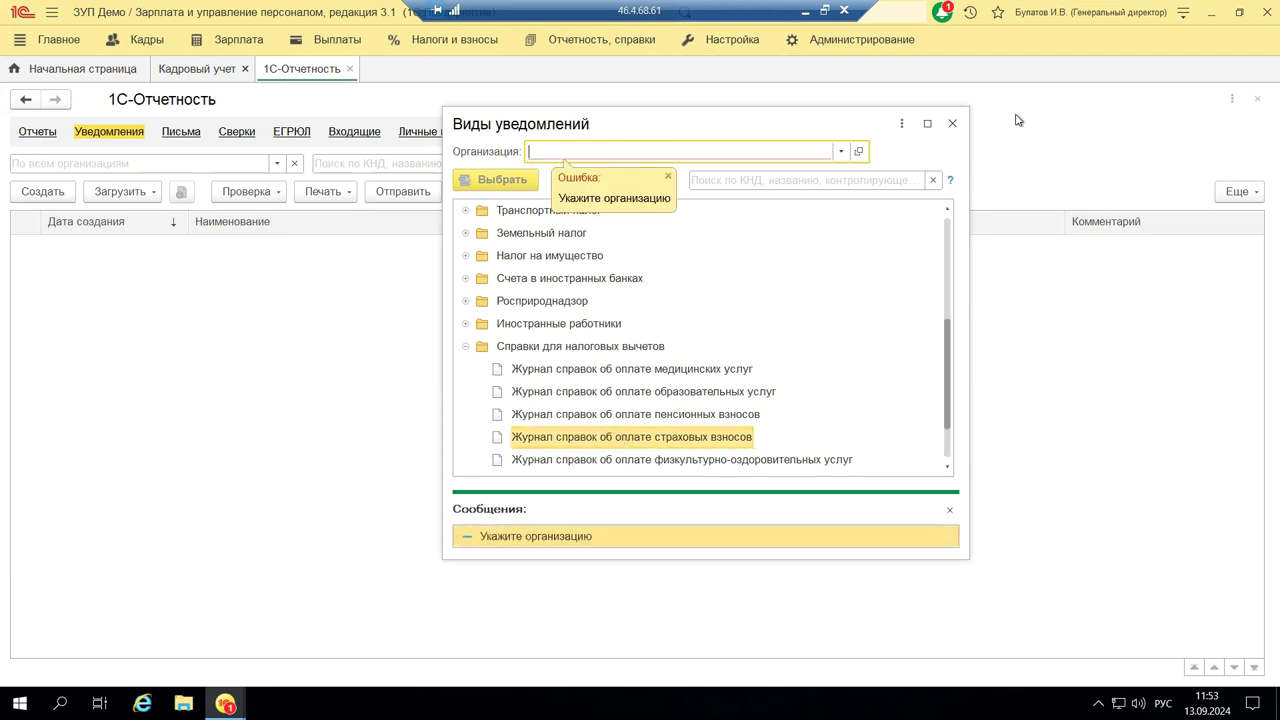
Step: Choose the organization Крон-Ц and create a Журнал справок об оплате образовательных услуг from the Справки для налоговых вычетов folder
{"action": "left_click", "coordinate": [841, 152]}
{"action": "left_click", "coordinate": [674, 177]}
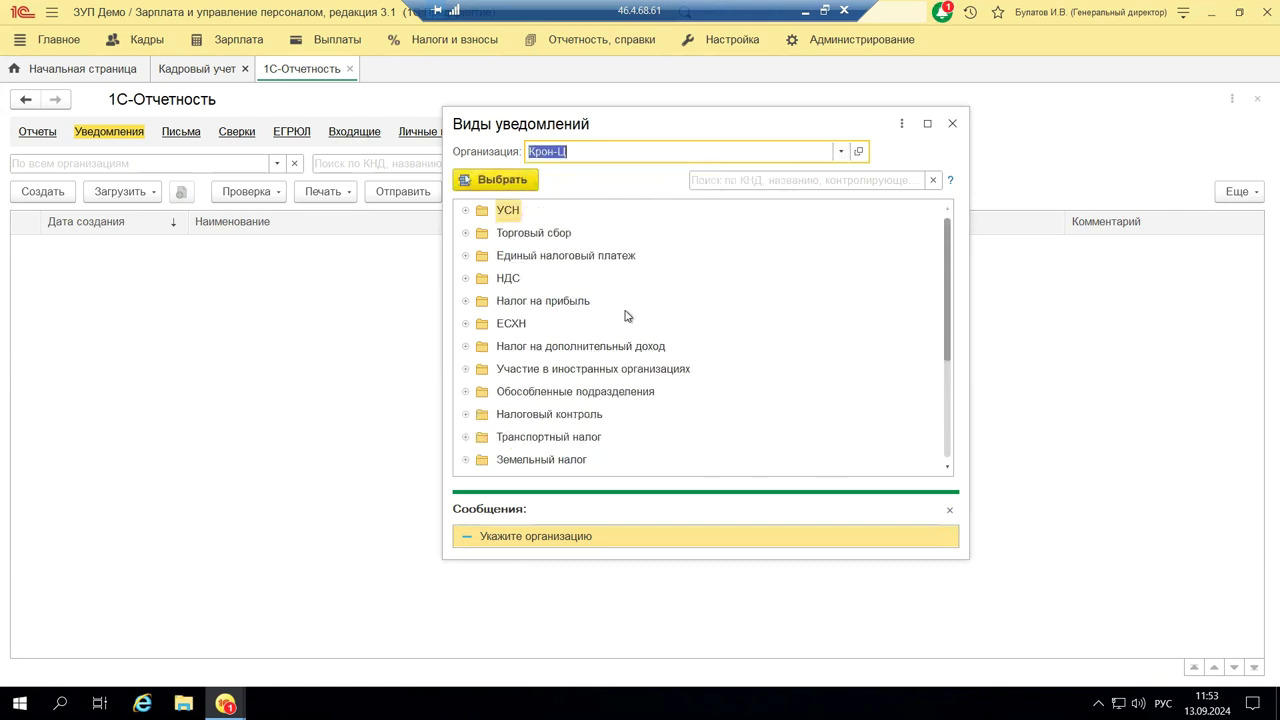
{"action": "scroll", "coordinate": [627, 316], "scroll_direction": "down", "scroll_amount": 3}
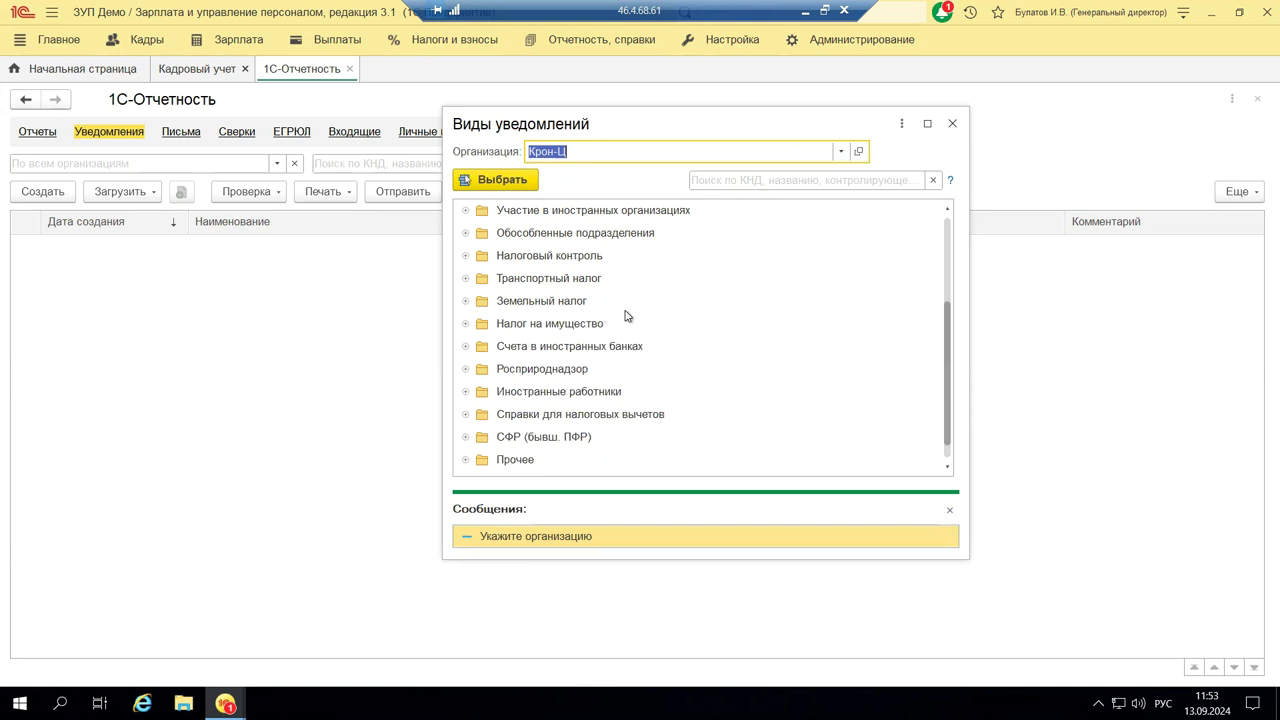
{"action": "scroll", "coordinate": [627, 316], "scroll_direction": "down", "scroll_amount": 1}
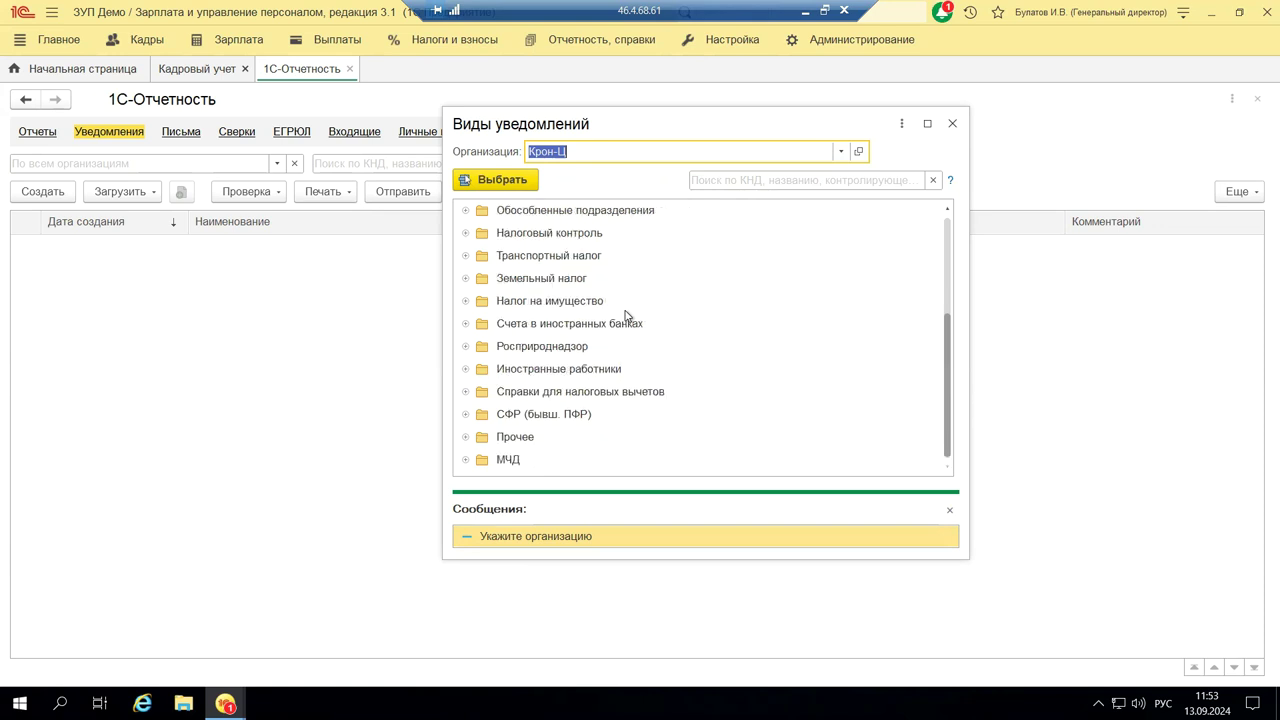
{"action": "left_click", "coordinate": [567, 397]}
{"action": "left_click", "coordinate": [466, 392]}
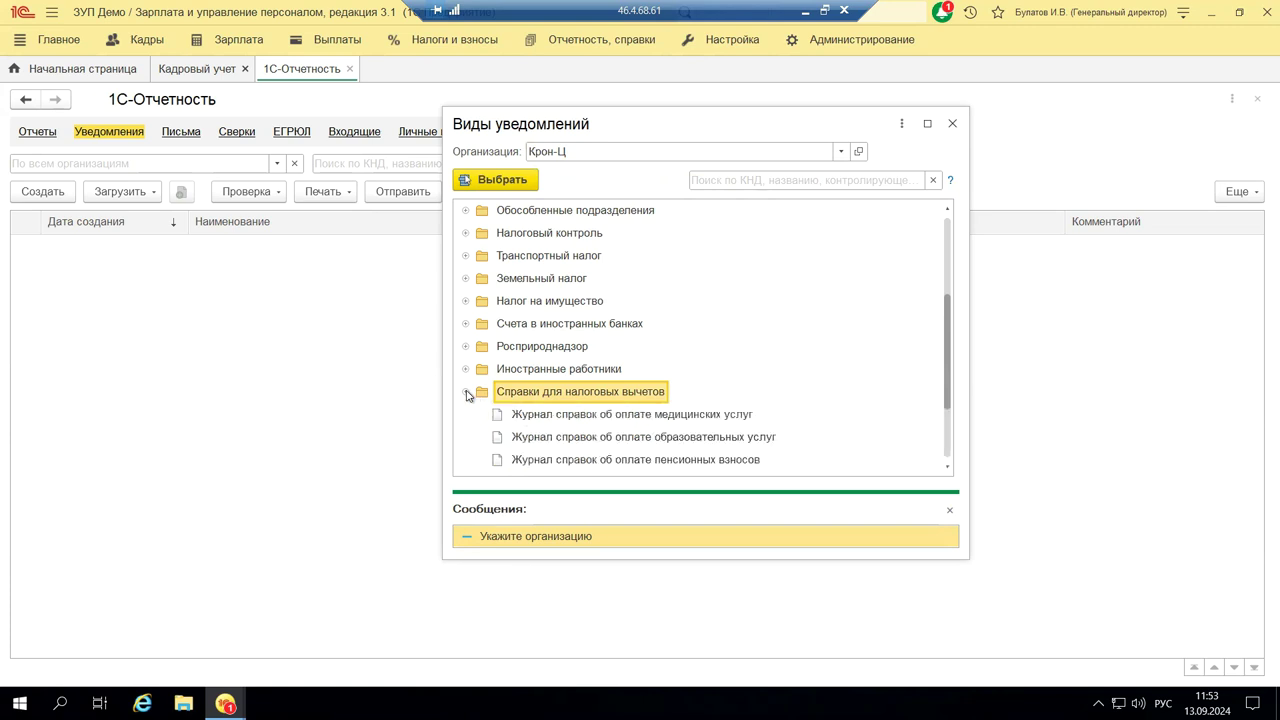
{"action": "double_click", "coordinate": [590, 437]}
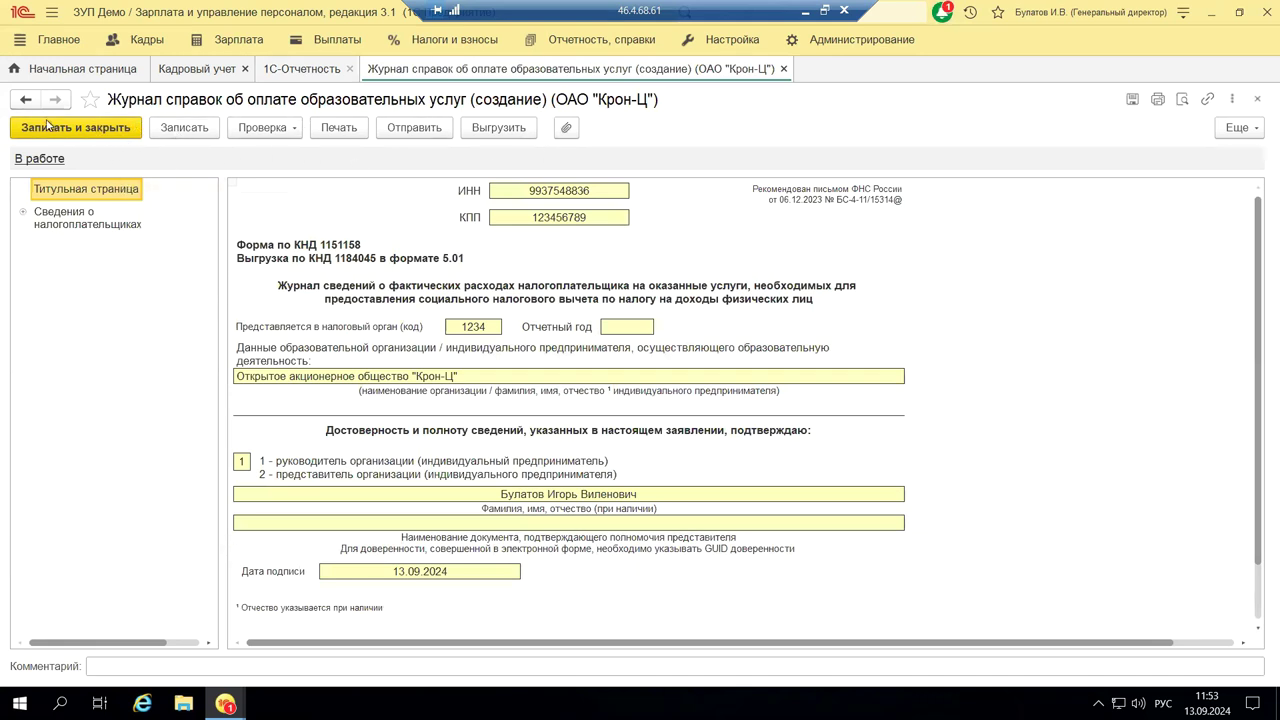
Step: Save the new journal of educational service certificates and close its form
{"action": "left_click", "coordinate": [162, 130]}
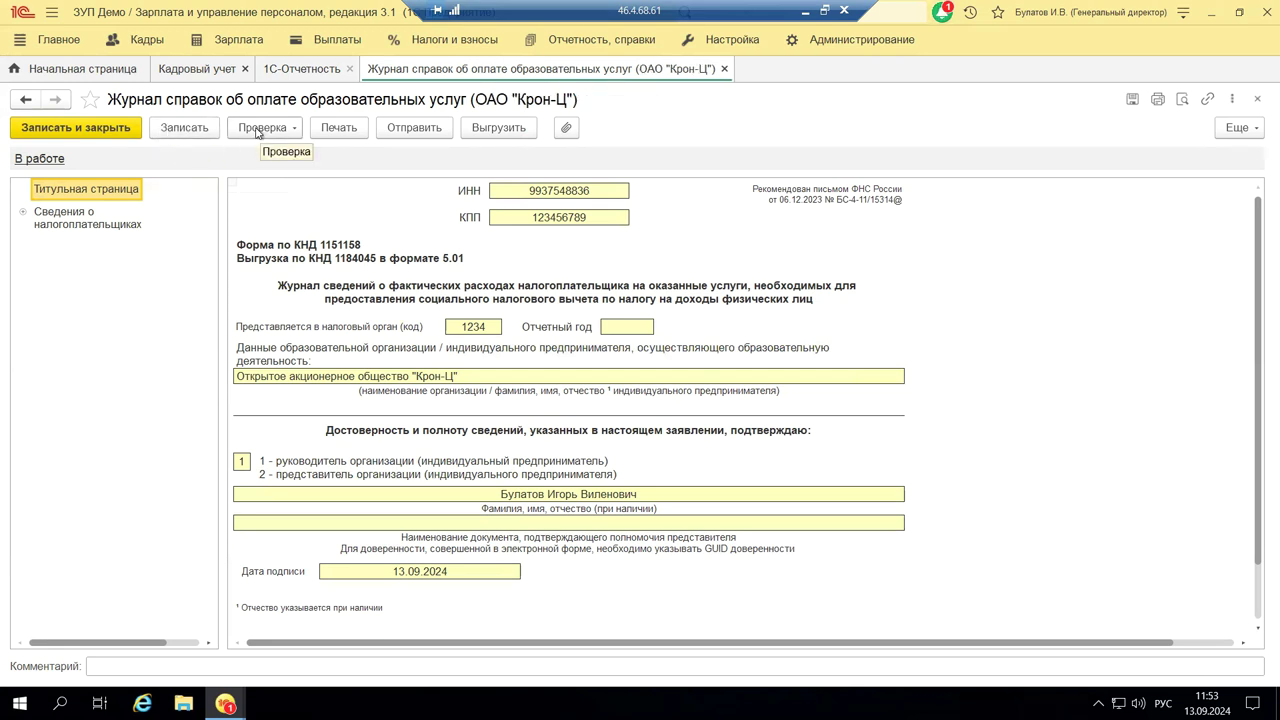
{"action": "left_click", "coordinate": [1257, 99]}
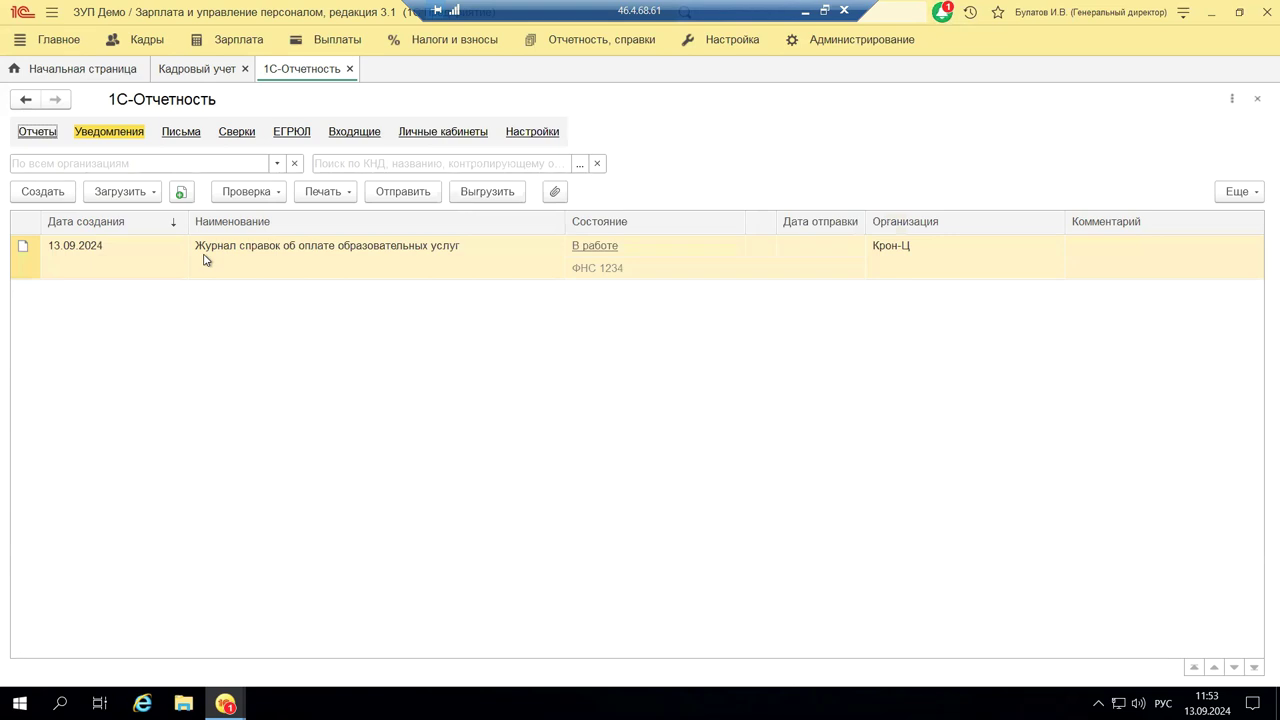
Step: Examine the portals offered in Личные кабинеты, then close 1С-Отчетность and return to the PowerPoint presentation
{"action": "left_click", "coordinate": [420, 133]}
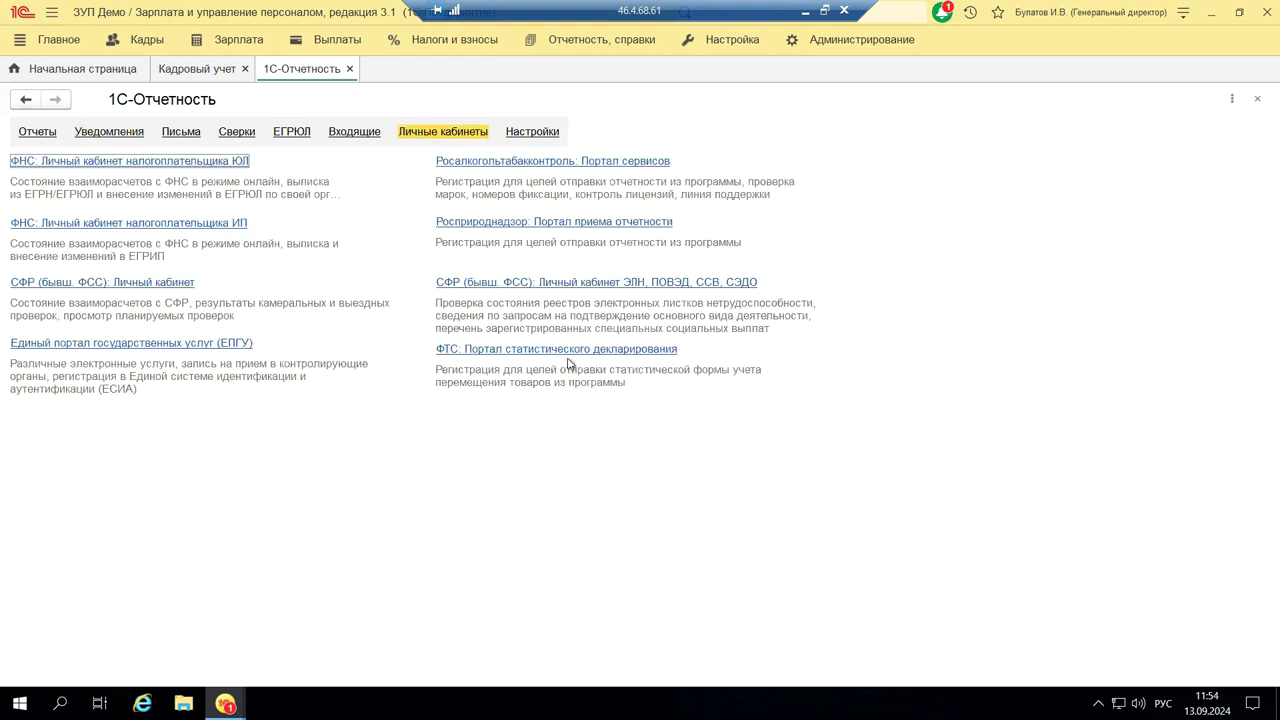
{"action": "left_click", "coordinate": [1257, 98]}
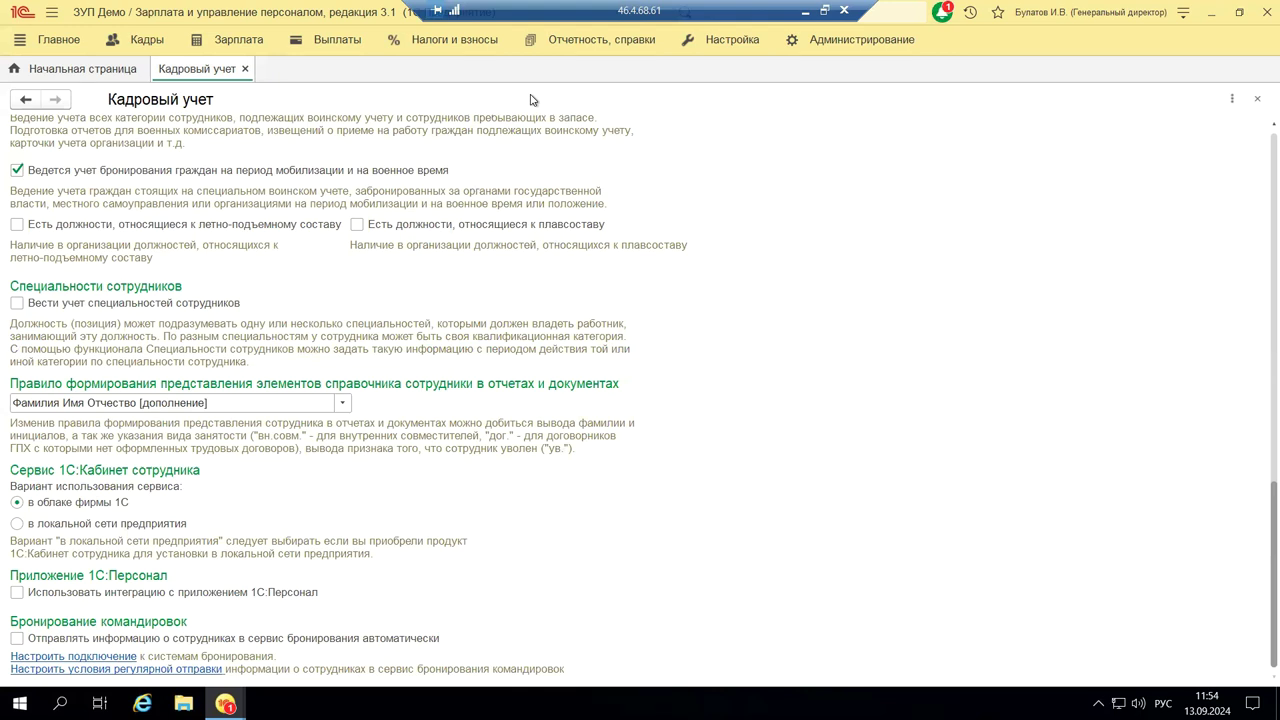
{"action": "left_click", "coordinate": [804, 12]}
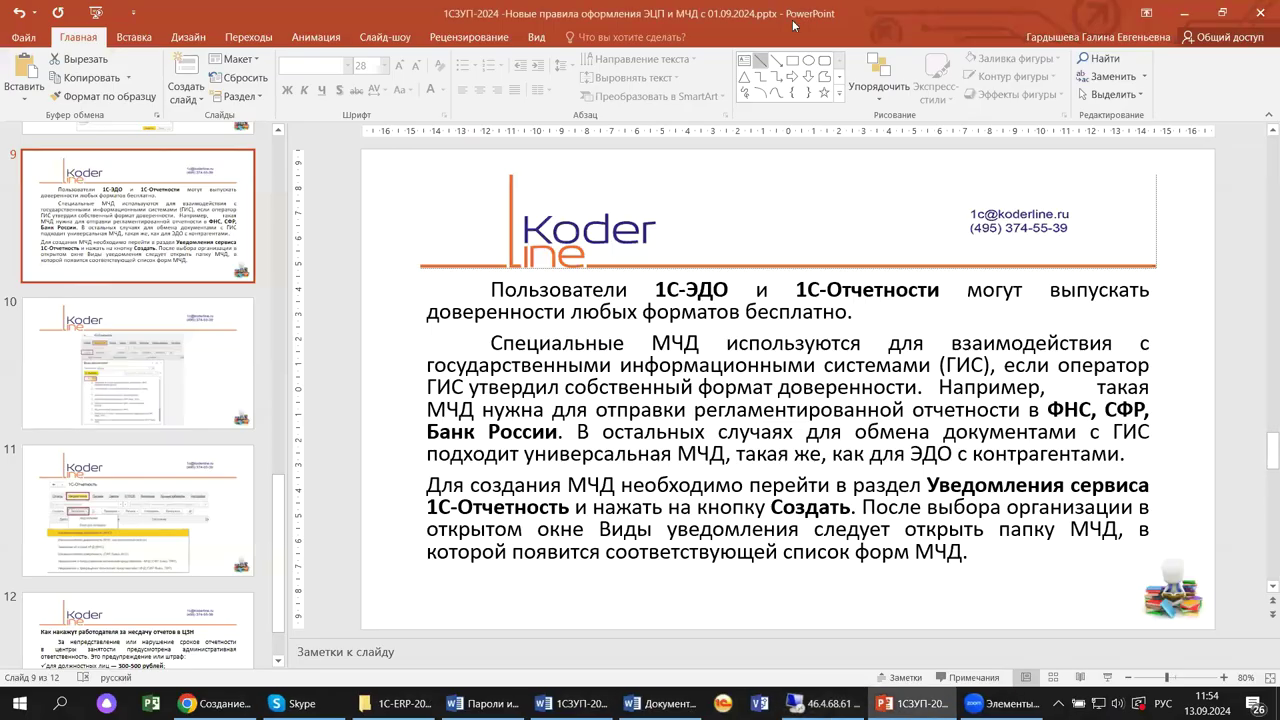